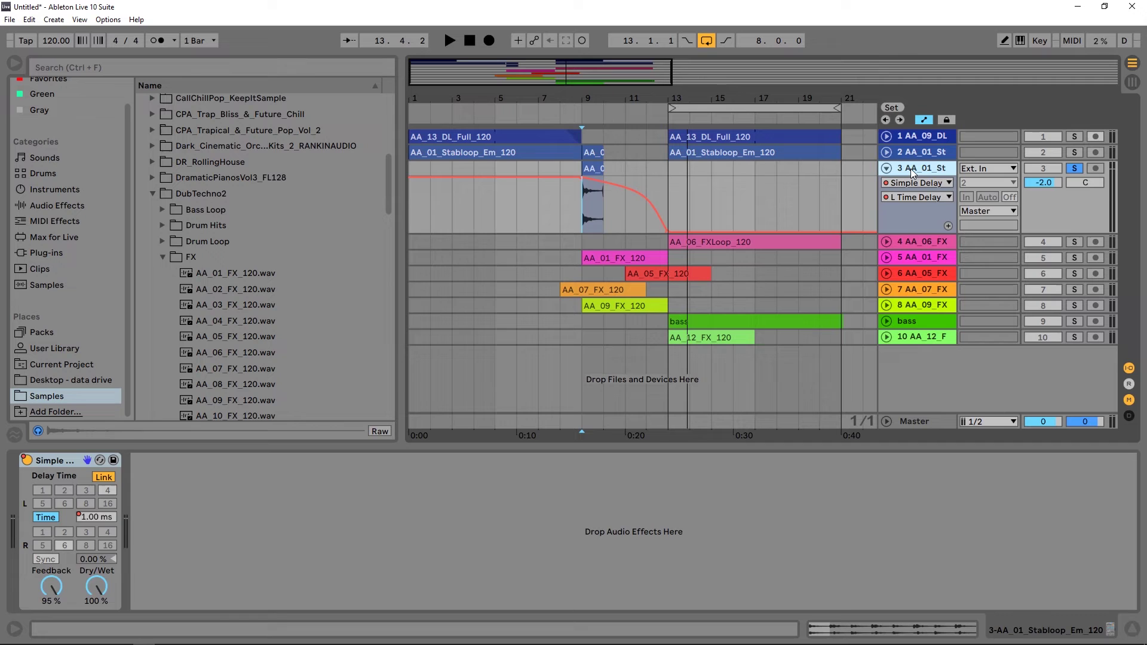
# Step: Expand the AA_01_Stabloop track to show its waveform and solo it
pyautogui.click(913, 172)
pyautogui.click(887, 150)
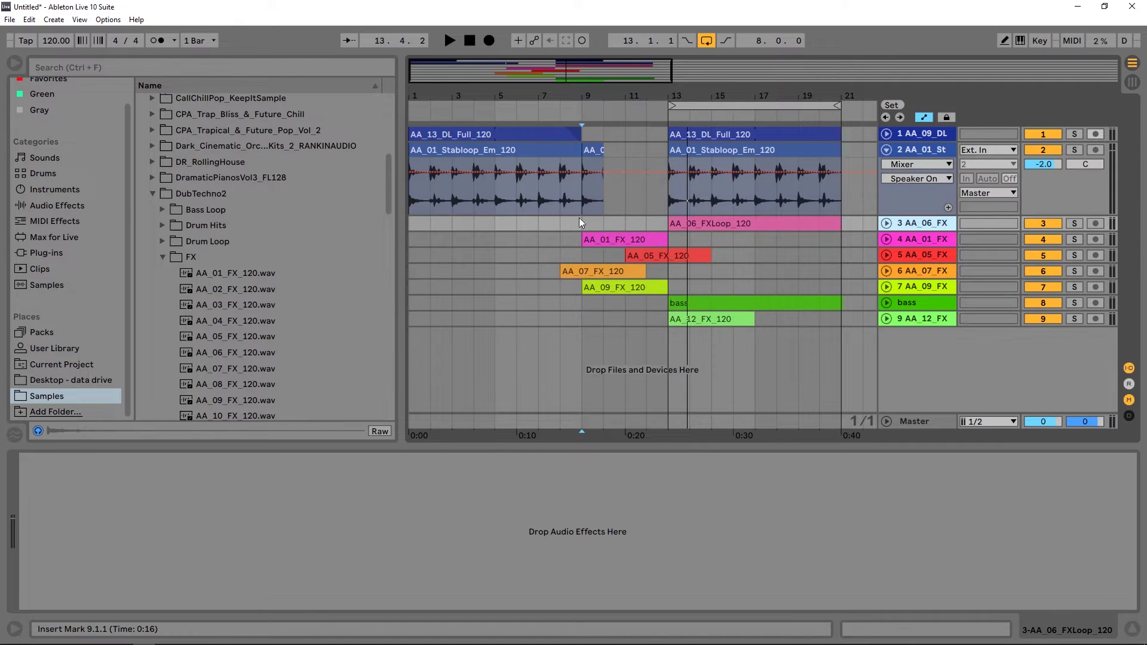
pyautogui.click(538, 197)
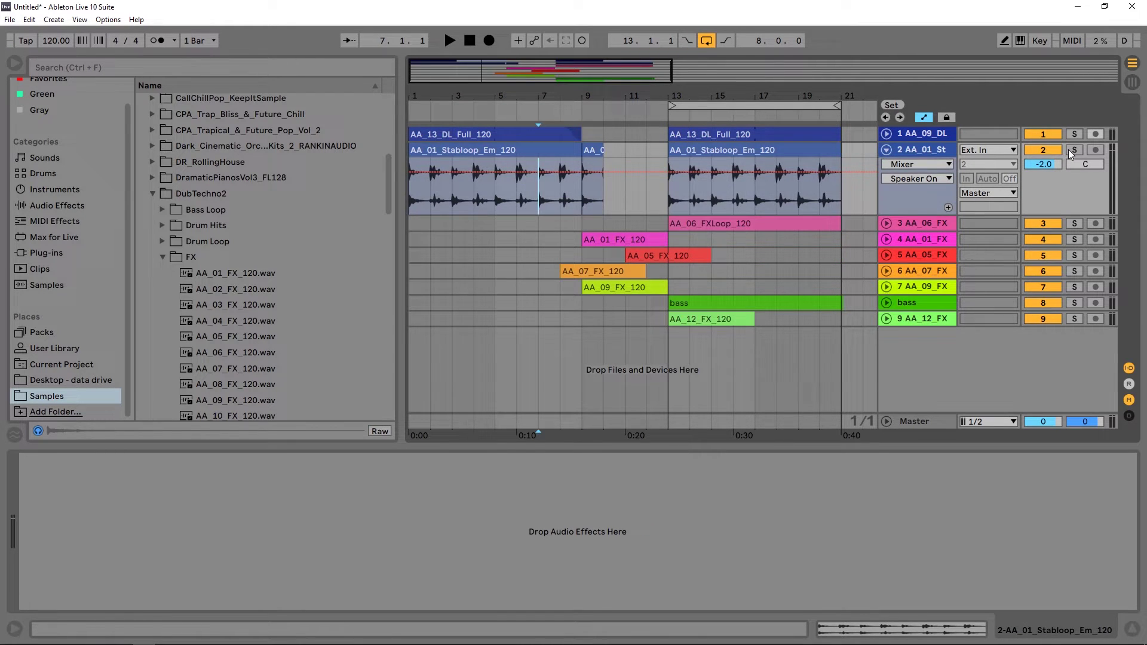
# Step: Play the stab loop from bar 7, then select the bar 9–10 range
pyautogui.press('space')
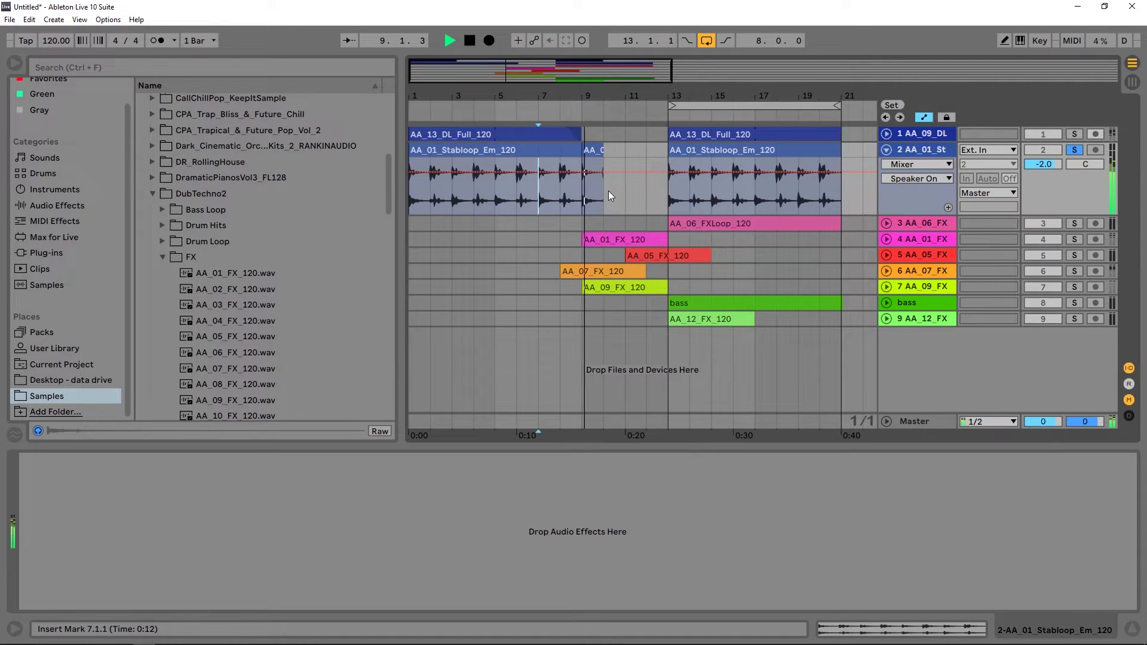
pyautogui.press('space')
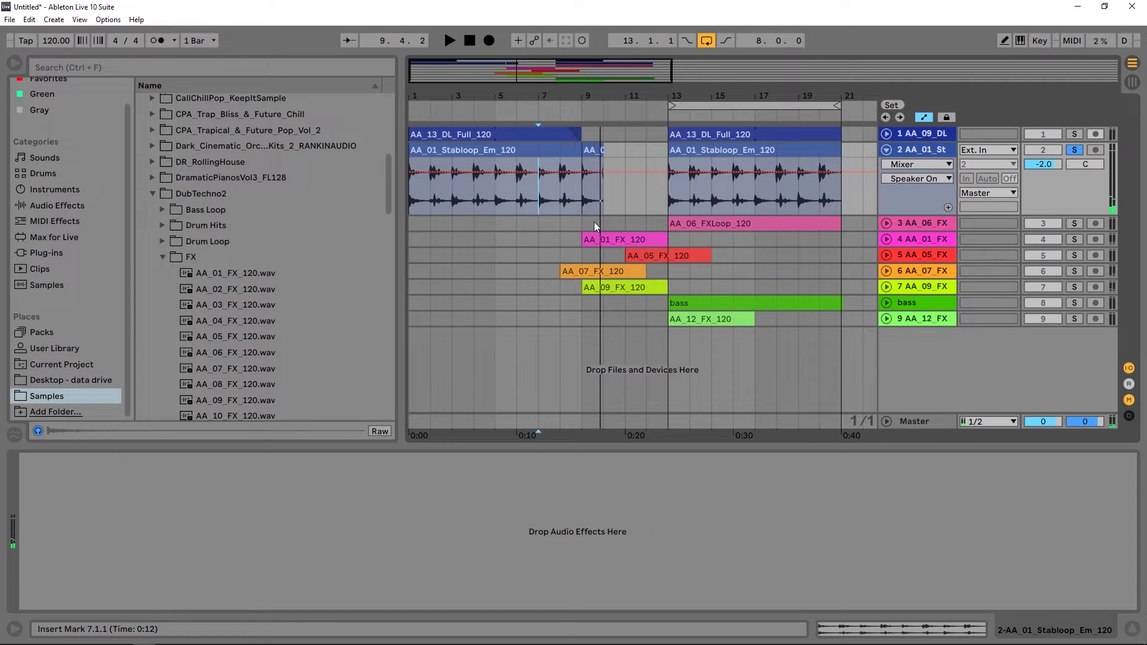
pyautogui.moveTo(594, 221); pyautogui.dragTo(666, 227)
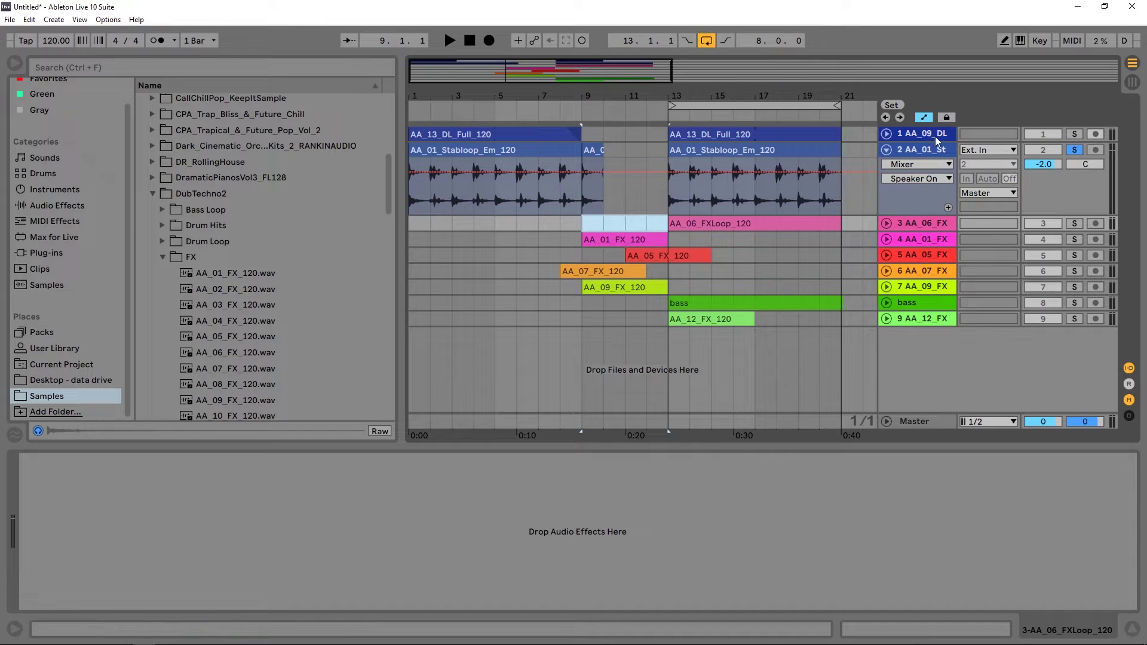
# Step: Extend the stab loop clip to bar 13 and delete the audio from bars 10 to 13
pyautogui.click(598, 155)
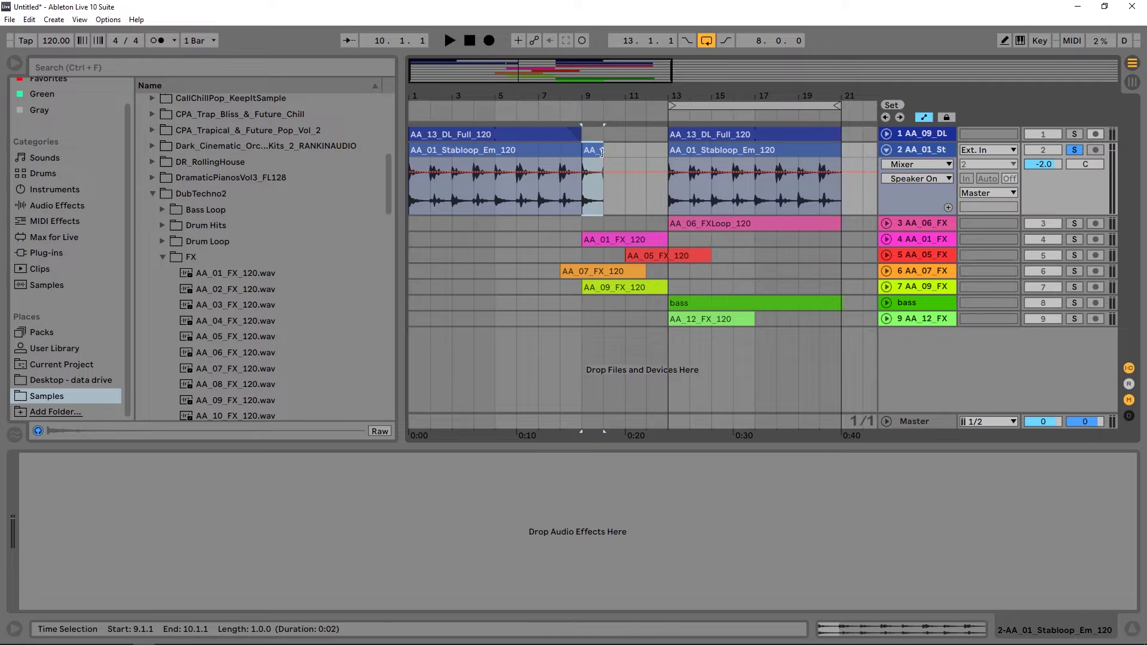
pyautogui.moveTo(579, 154); pyautogui.dragTo(668, 154)
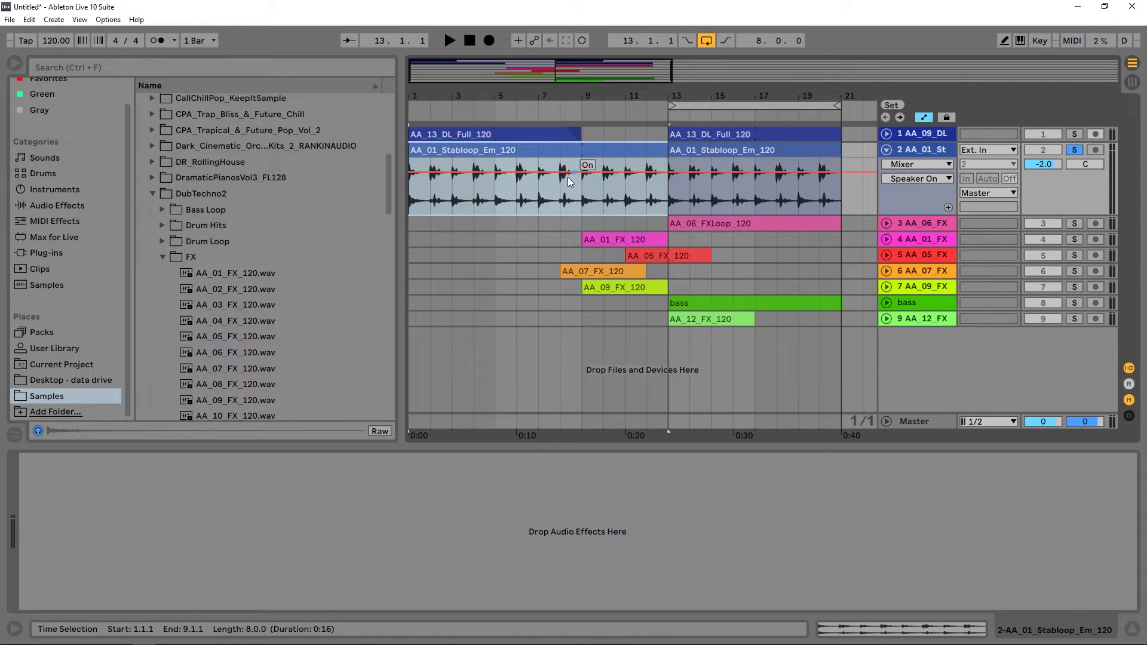
pyautogui.moveTo(604, 200); pyautogui.dragTo(652, 196)
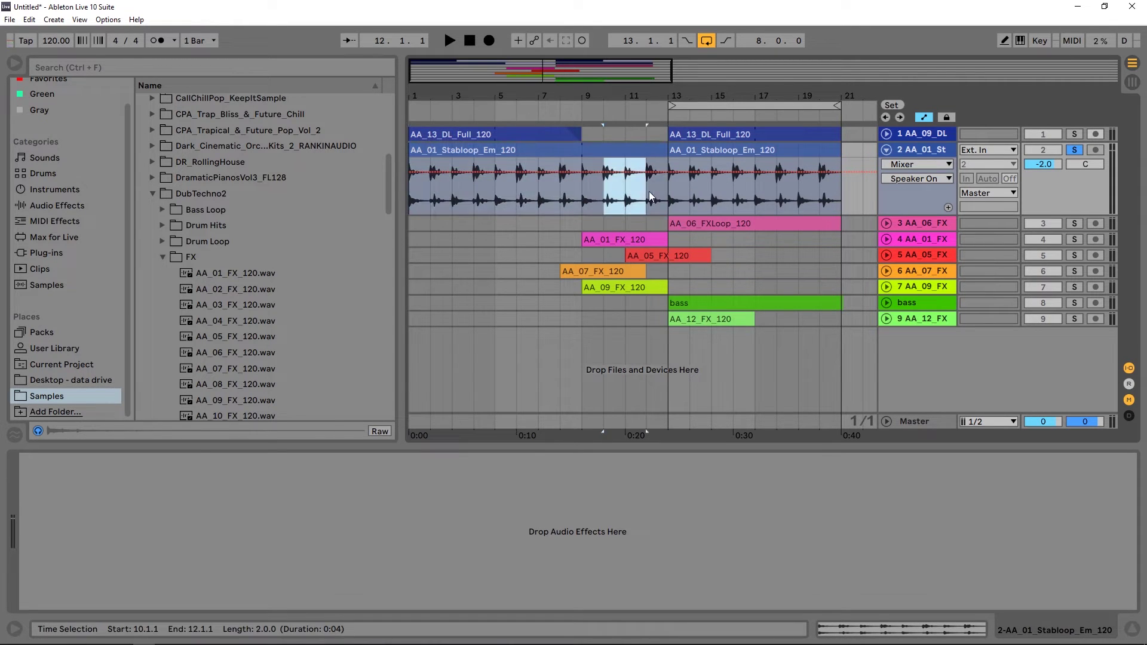
pyautogui.click(661, 165)
pyautogui.moveTo(661, 164); pyautogui.dragTo(582, 161)
pyautogui.press('Delete')
# Step: Split bar 9–10 into its own one-bar clip, with a trial duplicate undone
pyautogui.click(604, 164)
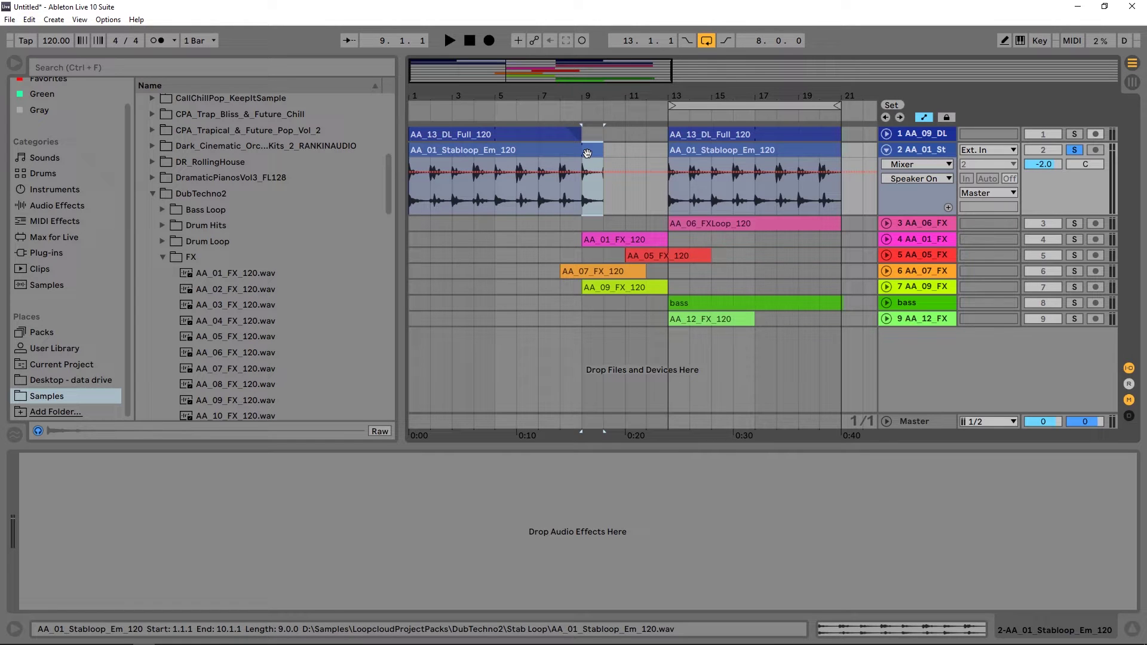
pyautogui.hotkey('ctrl', 'e')
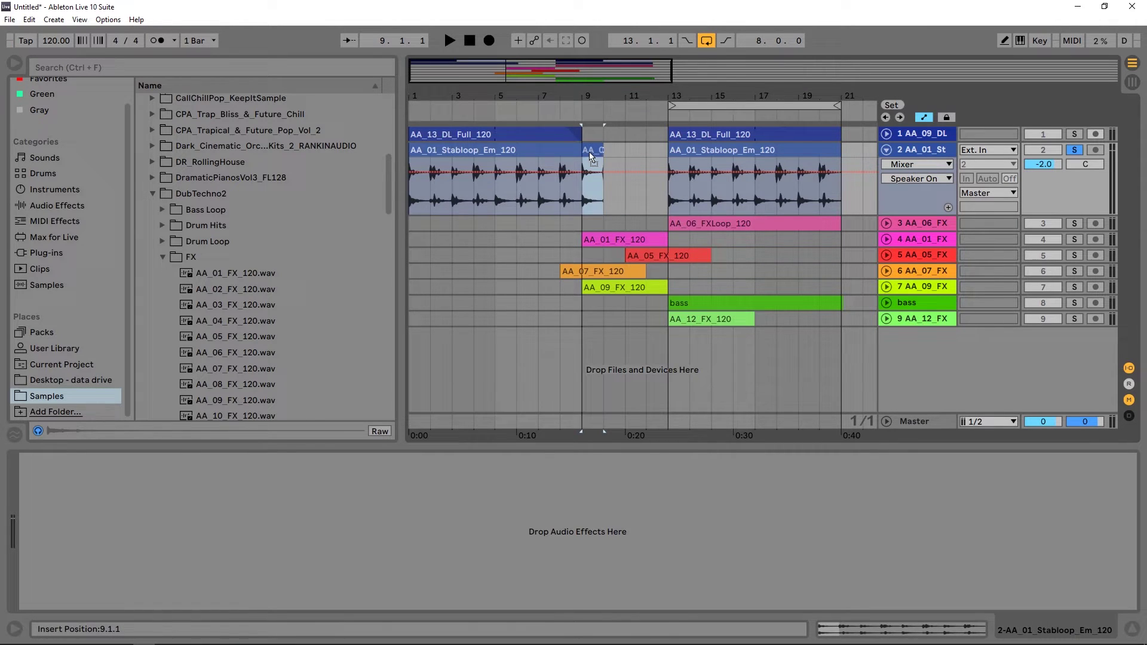
pyautogui.press('Left')
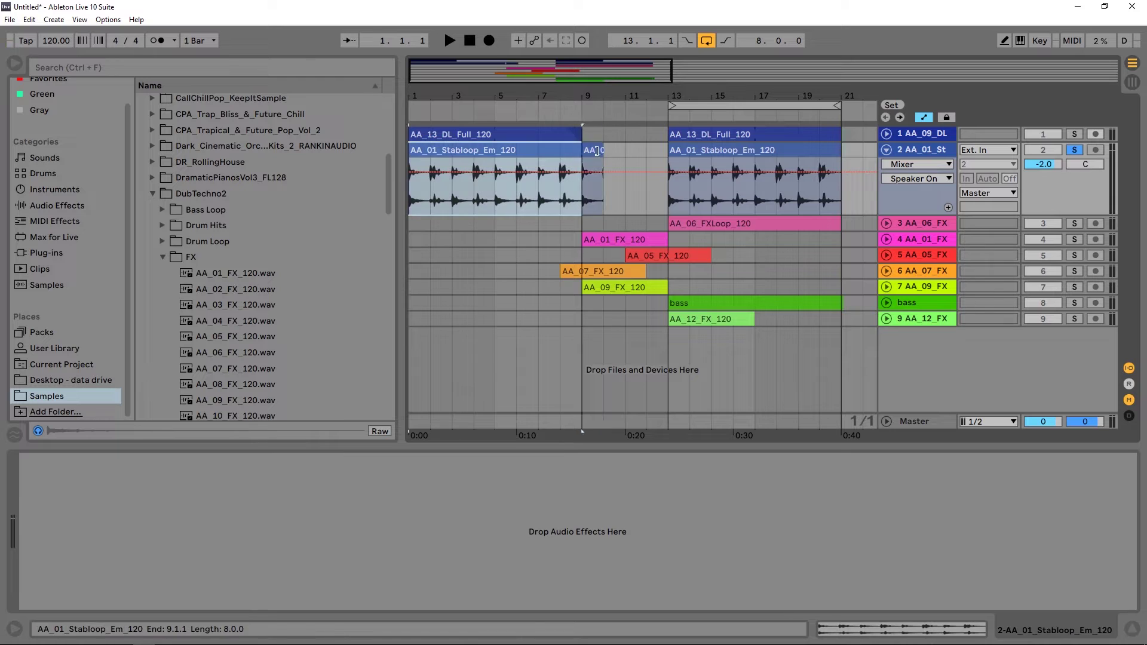
pyautogui.click(597, 151)
pyautogui.hotkey('ctrl', 'd')
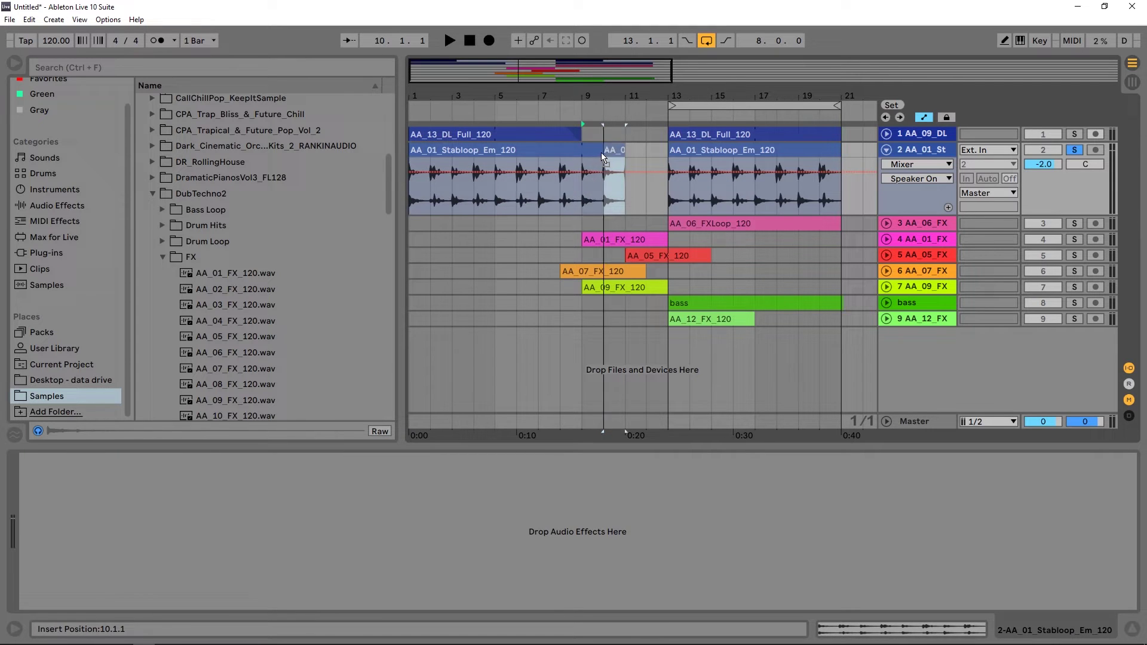
pyautogui.hotkey('ctrl', 'z')
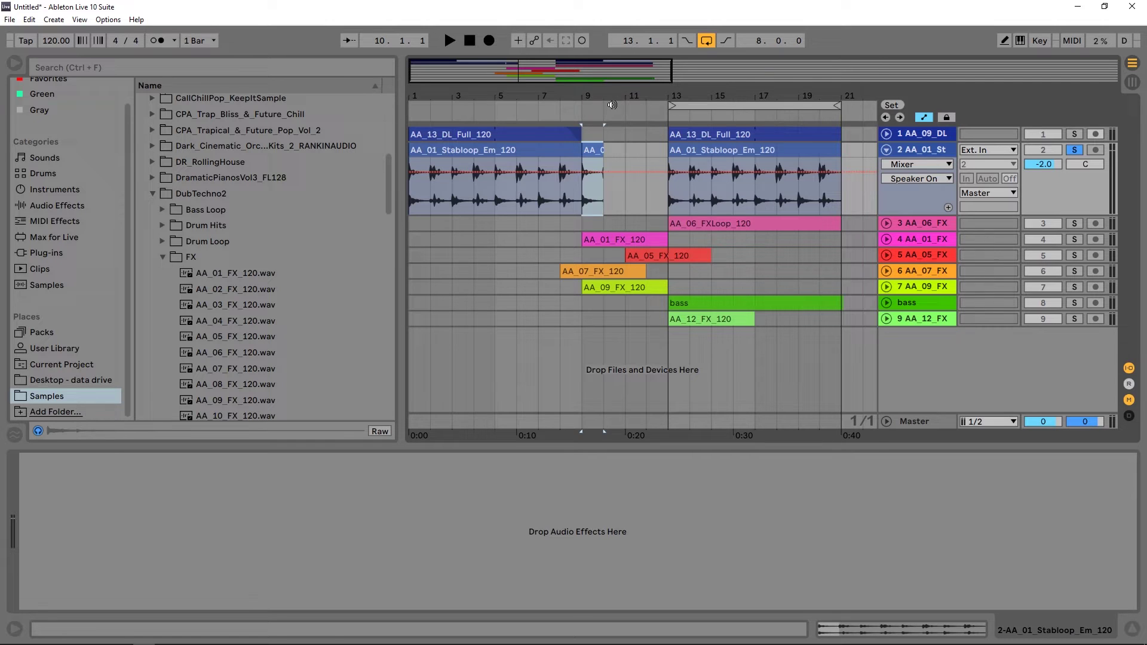
# Step: Insert a new audio track below the stab loop and copy the one-bar slice onto it at bar 9
pyautogui.click(929, 153)
pyautogui.hotkey('ctrl', 't')
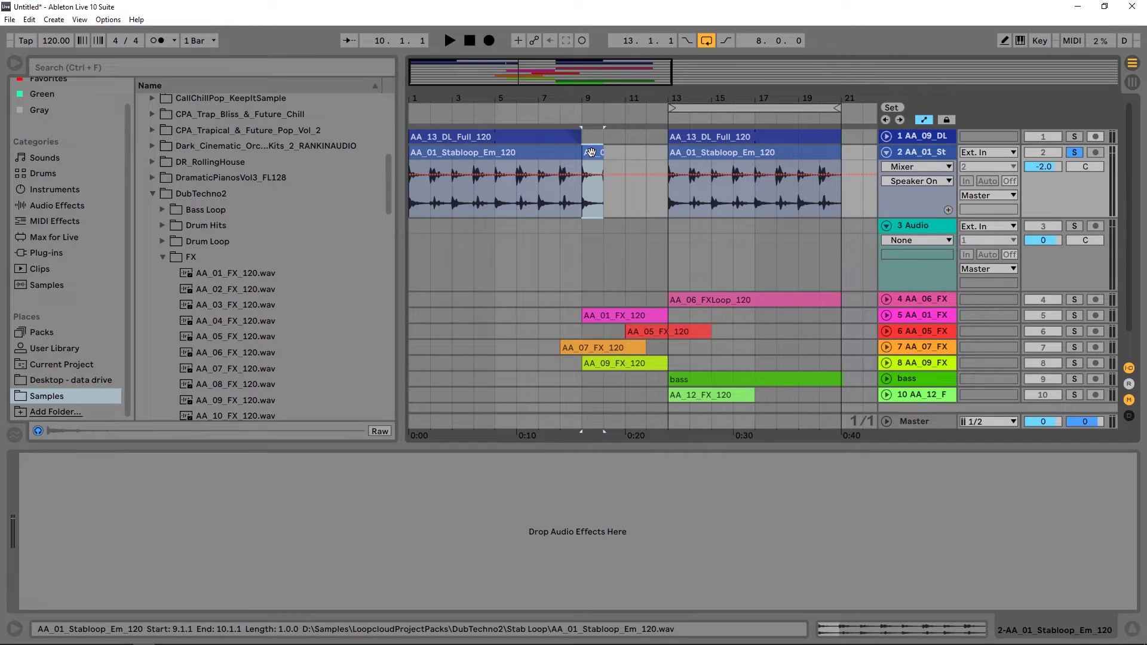
pyautogui.moveTo(591, 153); pyautogui.dragTo(612, 253)
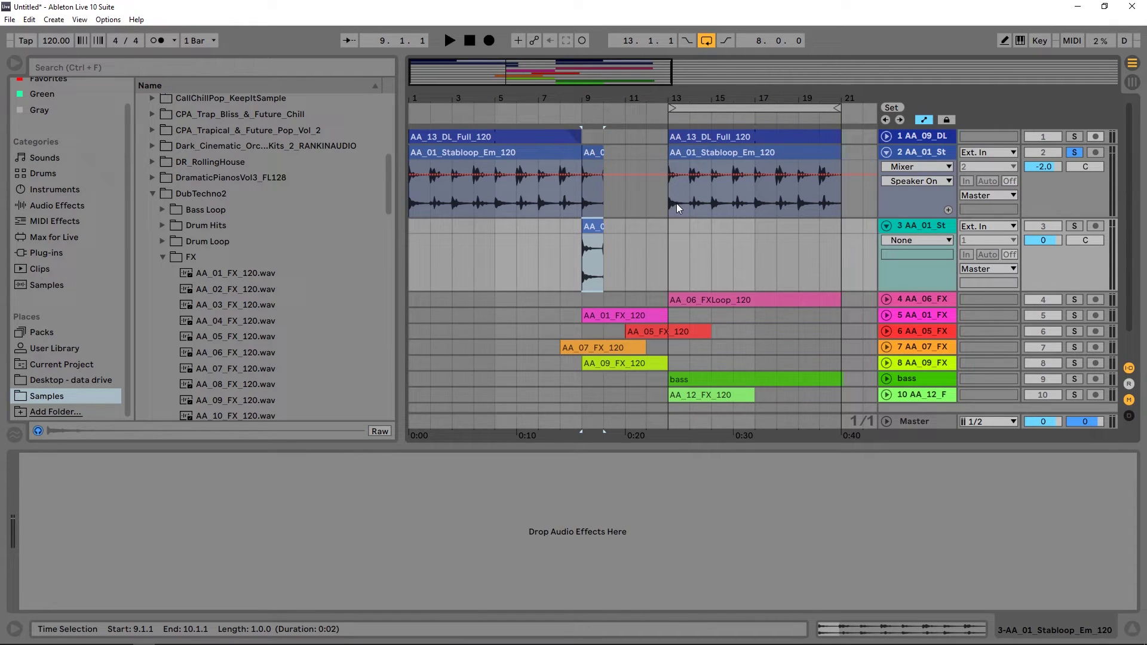
# Step: Load Simple Delay from Audio Effects onto track 3 and raise its Dry/Wet to 100%
pyautogui.click(54, 208)
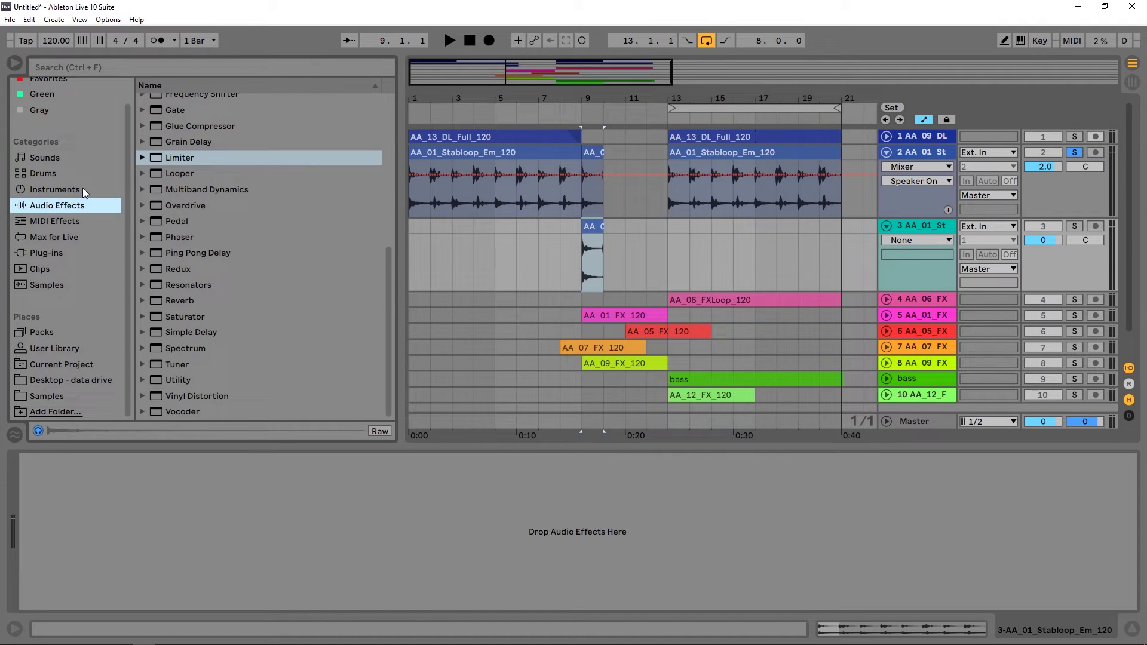
pyautogui.click(172, 335)
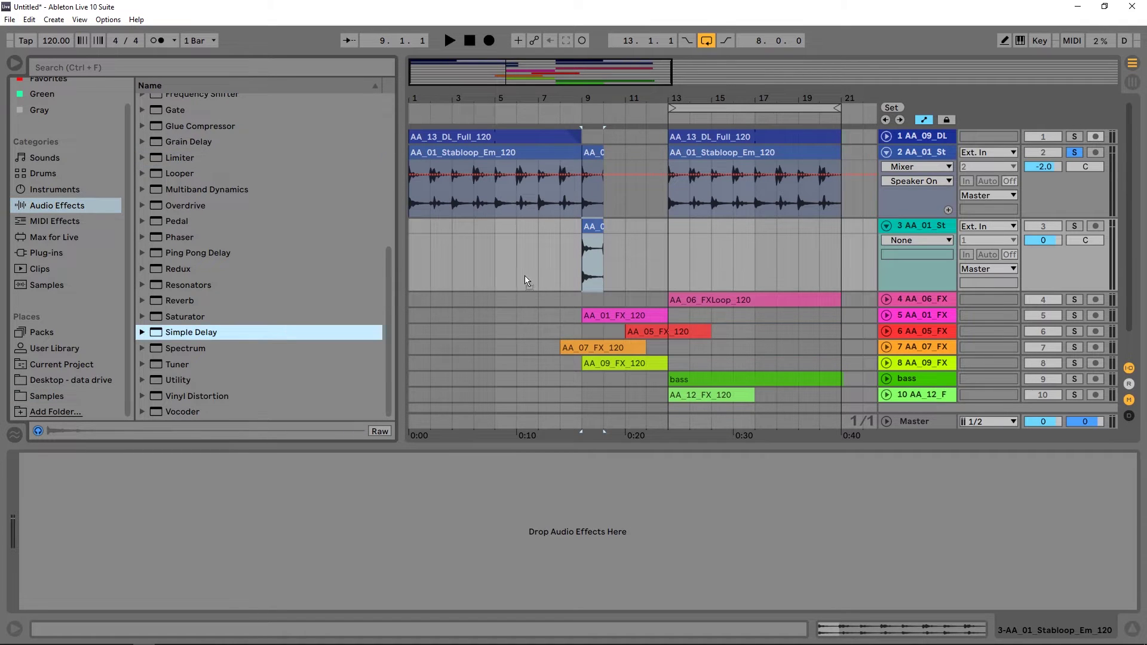
pyautogui.press('Return')
pyautogui.moveTo(110, 597); pyautogui.dragTo(110, 583)
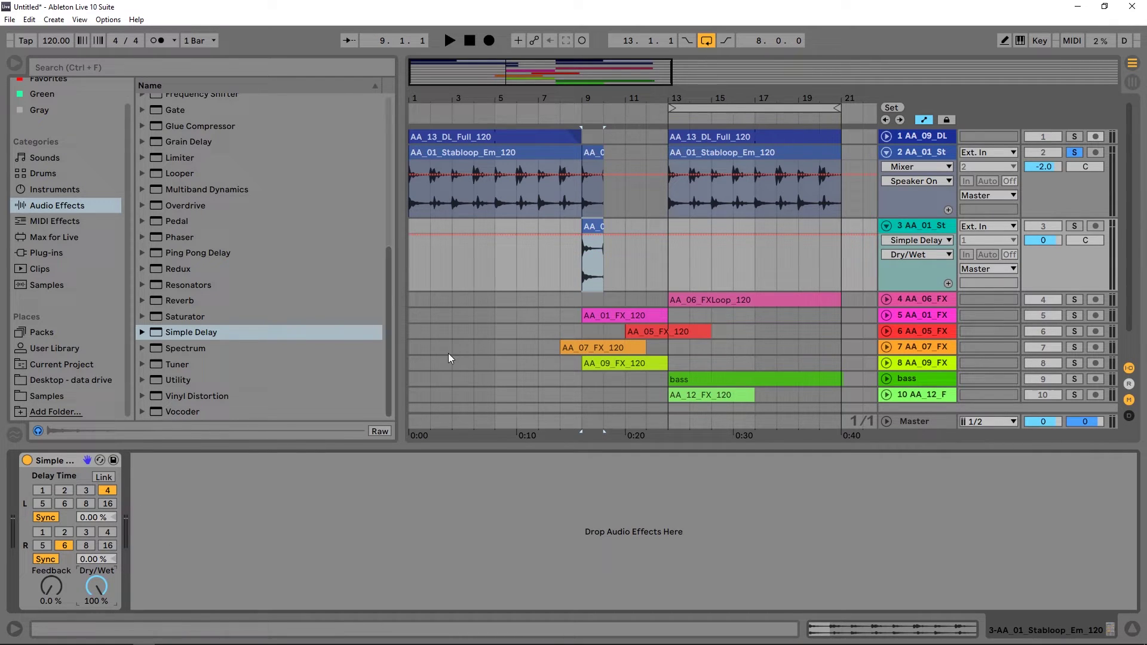
# Step: Zoom to bars 9–10, play the slice from bar 9, then reselect its first beat
pyautogui.press('z')
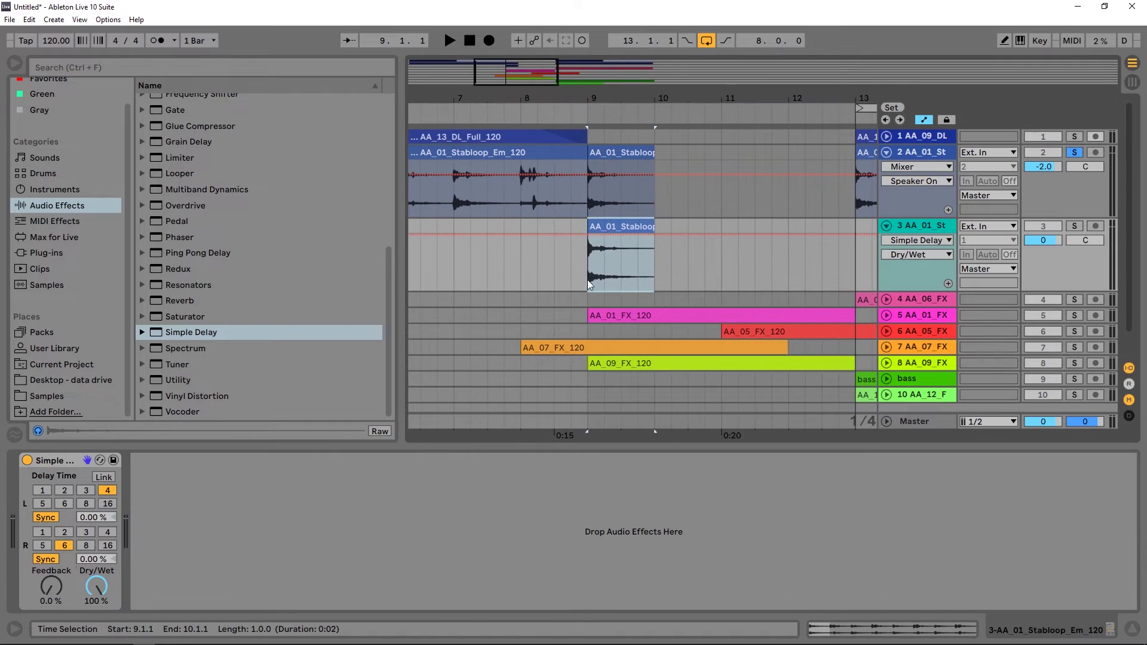
pyautogui.click(588, 271)
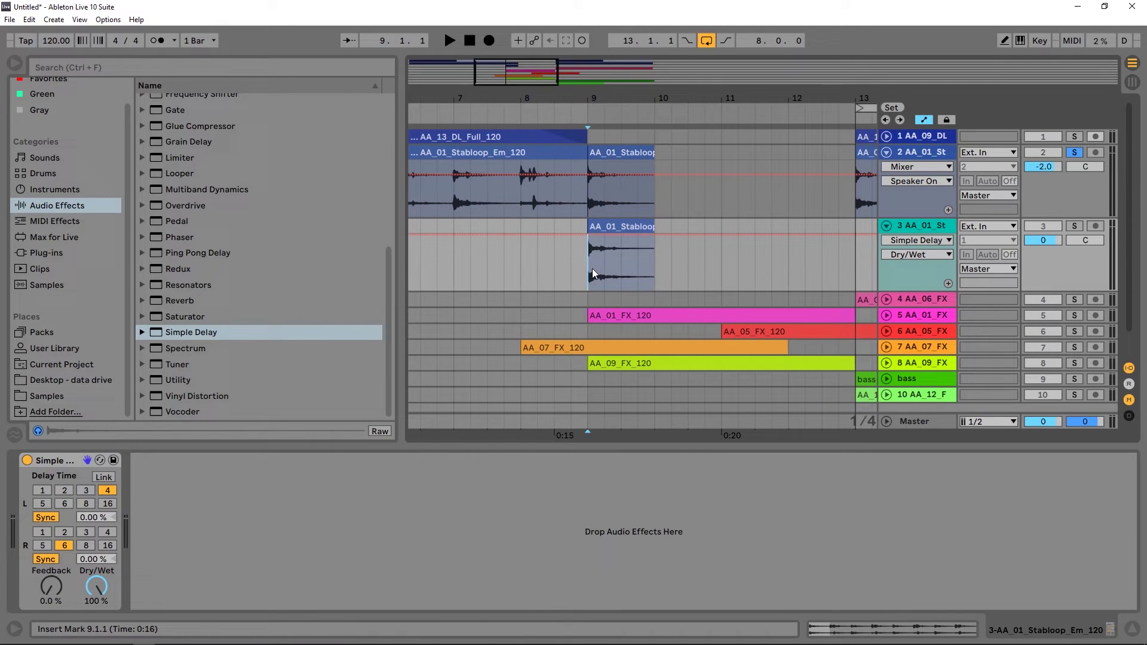
pyautogui.press('space')
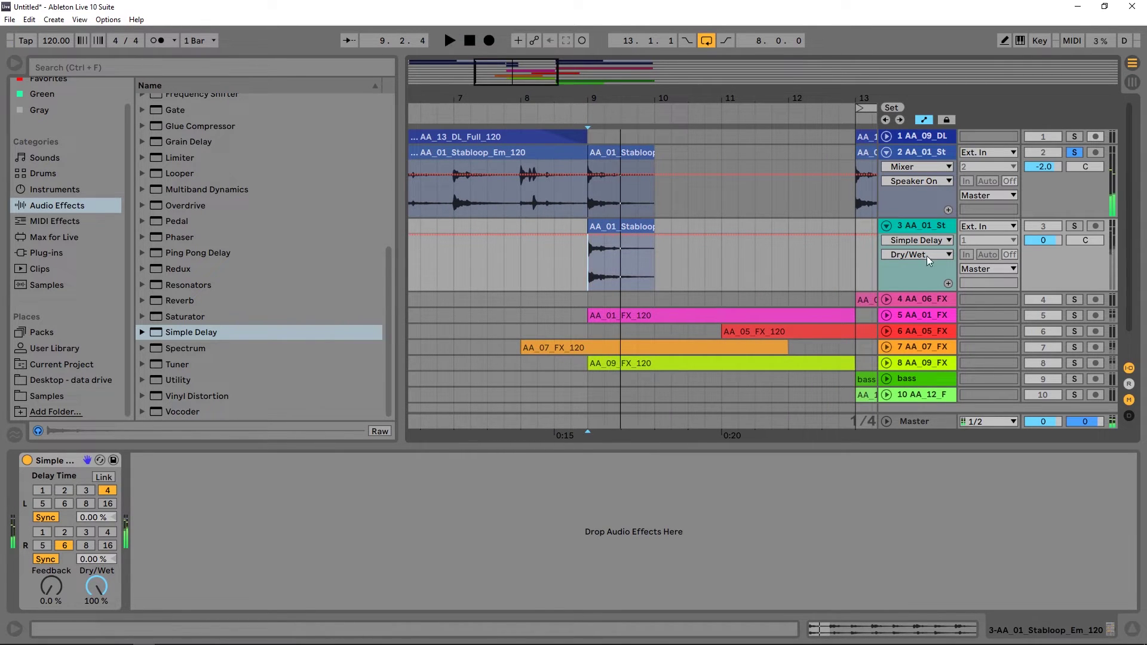
pyautogui.click(590, 272)
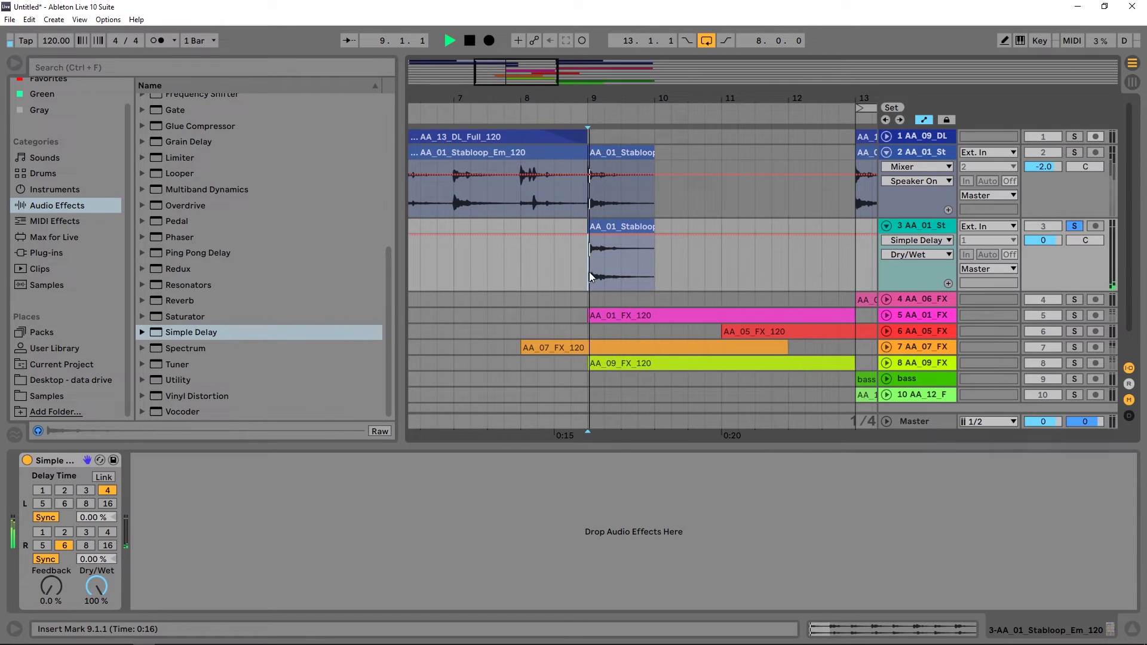
pyautogui.moveTo(608, 266); pyautogui.dragTo(584, 258)
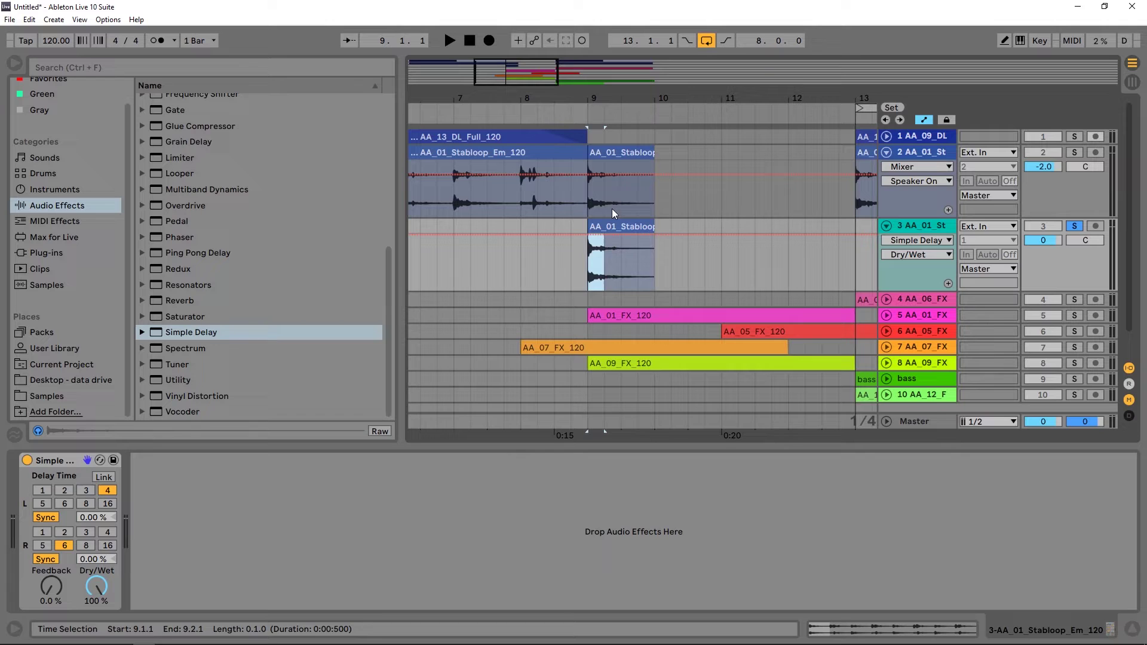
pyautogui.press('Up')
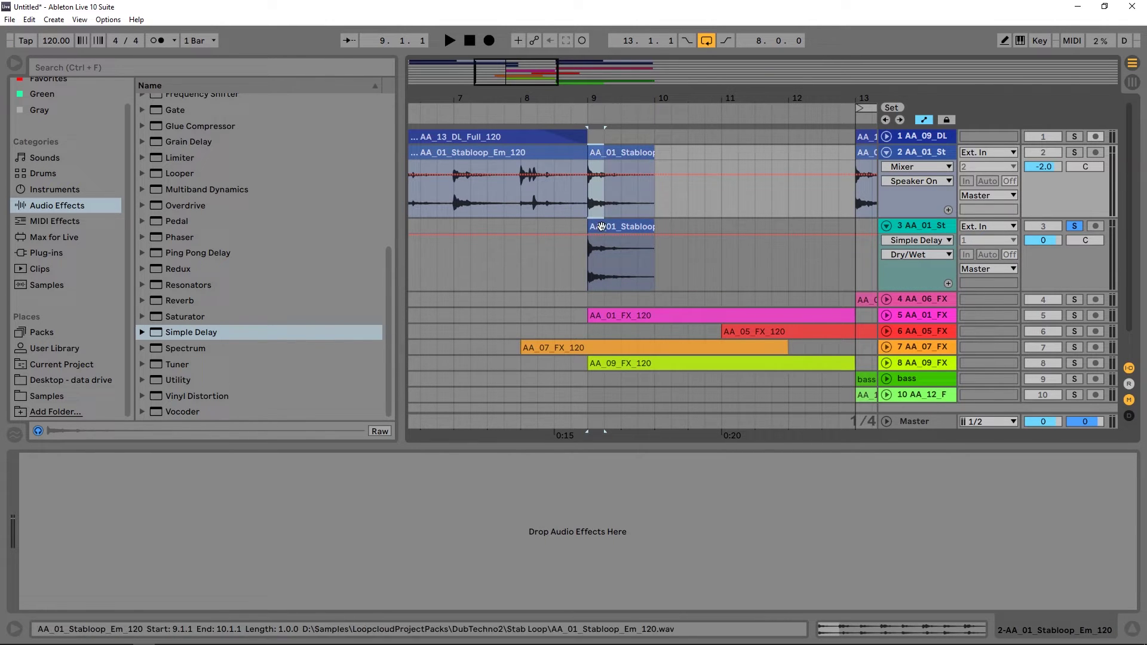
# Step: Show the slice's Simple Delay and link its left and right delay times, with Feedback at 95%
pyautogui.click(600, 226)
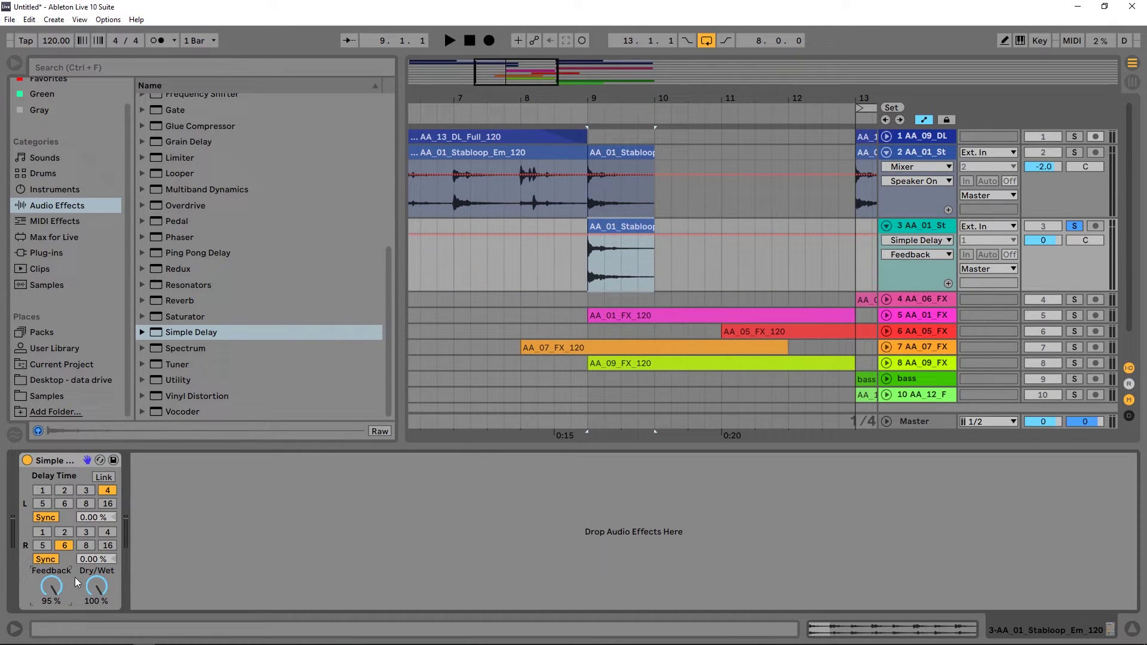
pyautogui.click(102, 478)
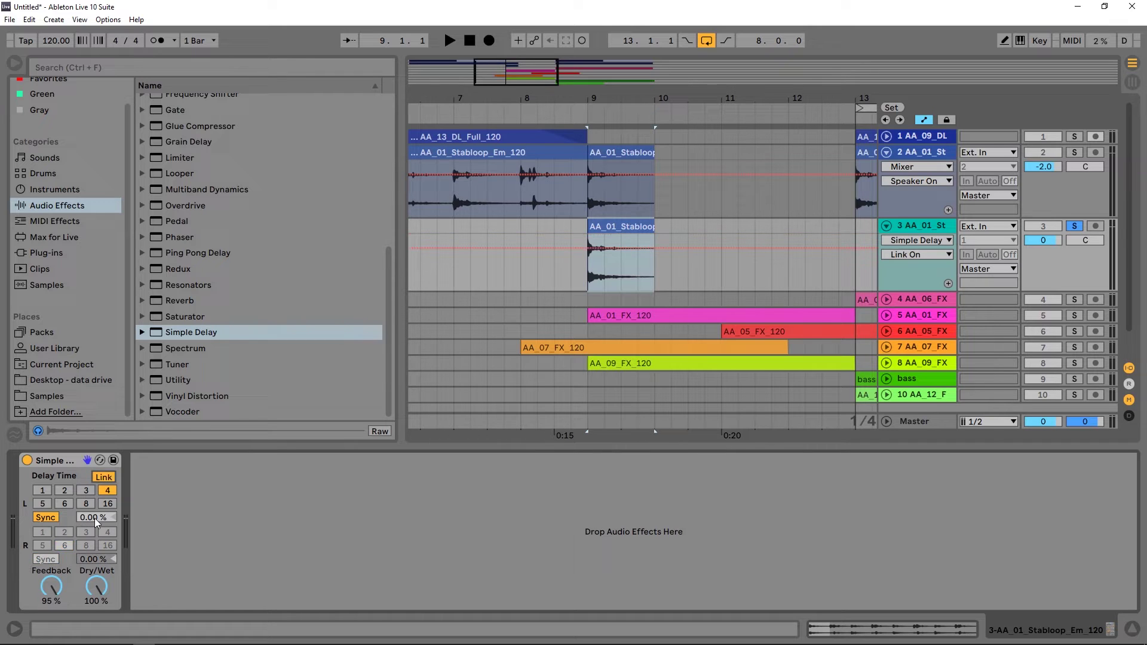
# Step: Switch the left delay to millisecond timing and sweep it during playback, landing at 146 ms
pyautogui.click(39, 518)
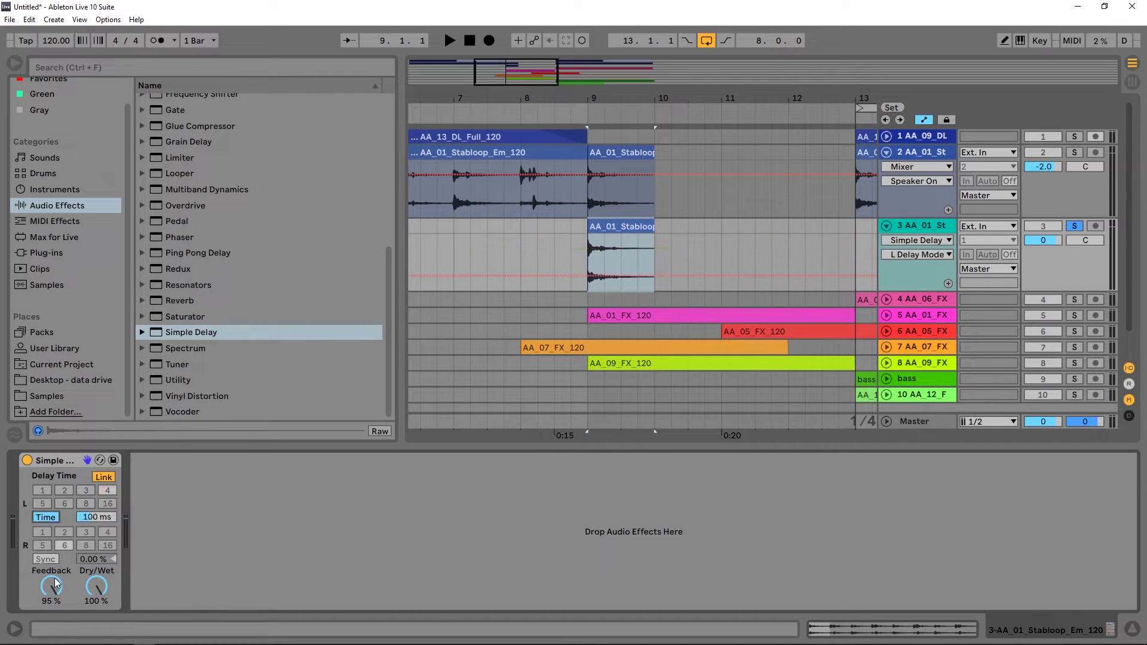
pyautogui.moveTo(87, 524); pyautogui.dragTo(87, 549)
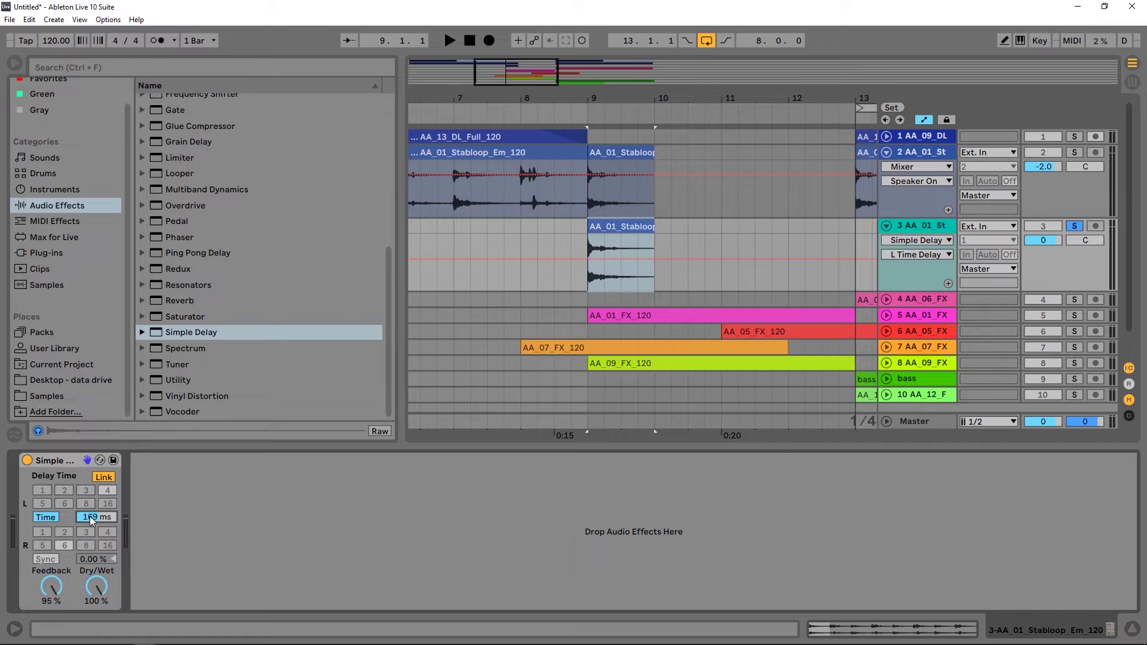
pyautogui.press('space')
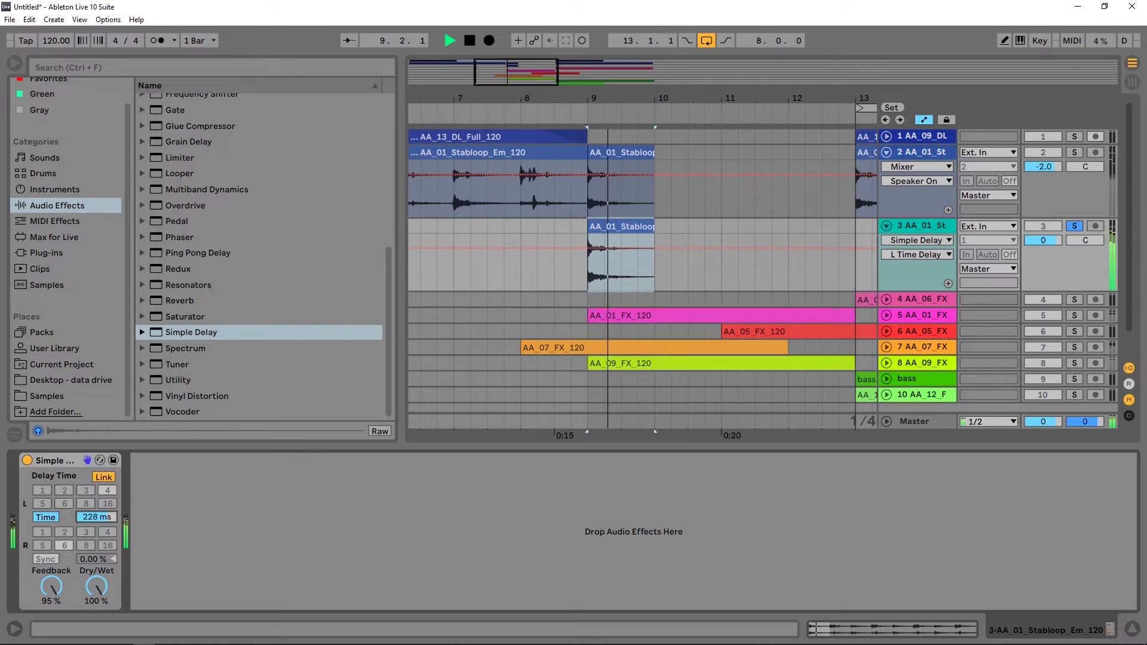
pyautogui.moveTo(96, 517)
pyautogui.mouseDown()
pyautogui.moveTo(97, 482)
pyautogui.moveTo(93, 519)
pyautogui.mouseUp()
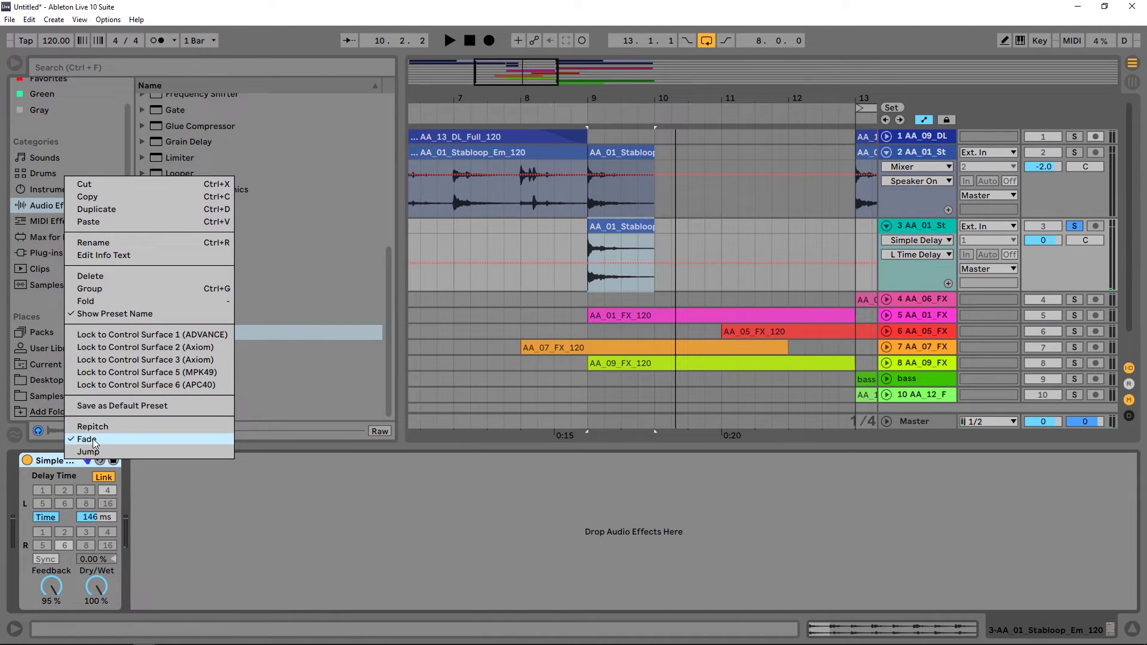
# Step: Set Simple Delay to Repitch mode and sweep the delay time while playing, ending at 1.00 ms
pyautogui.click(106, 428)
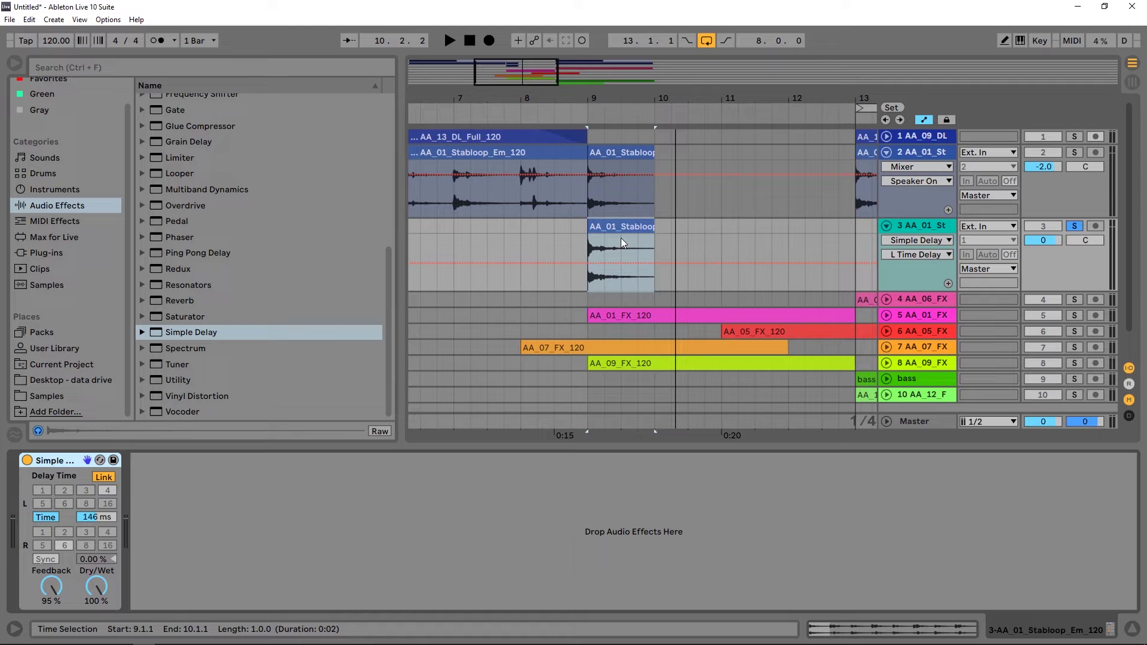
pyautogui.moveTo(96, 517); pyautogui.dragTo(96, 571)
pyautogui.press('space')
pyautogui.press('space')
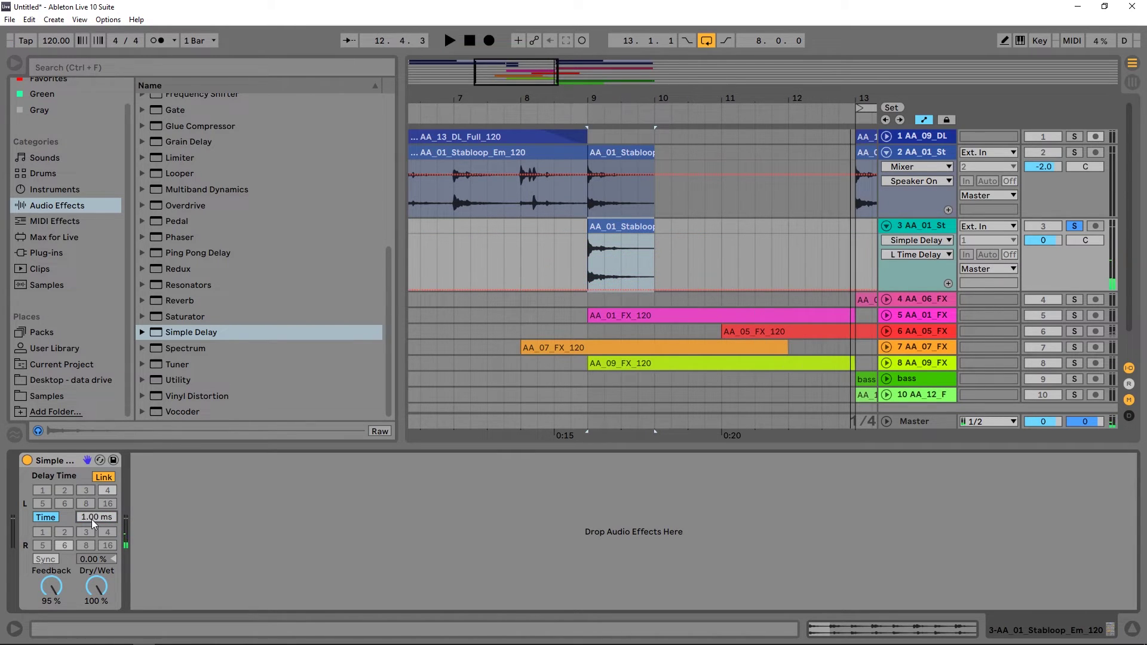
pyautogui.press('space')
pyautogui.moveTo(91, 519); pyautogui.dragTo(95, 604)
pyautogui.press('space')
pyautogui.press('space')
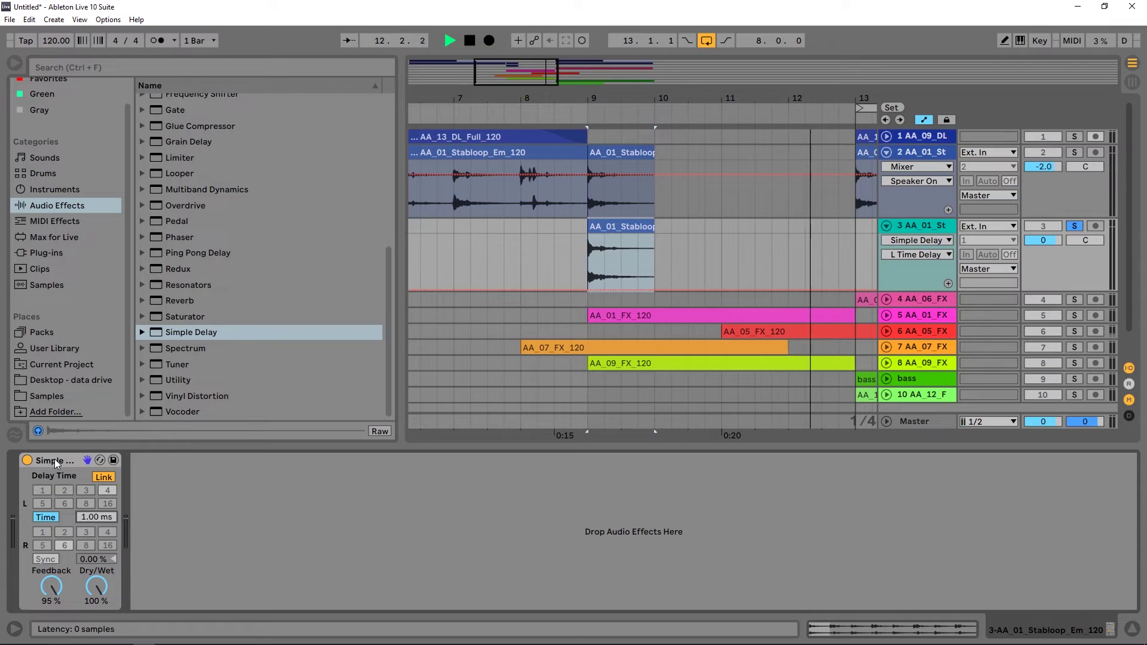
pyautogui.press('space')
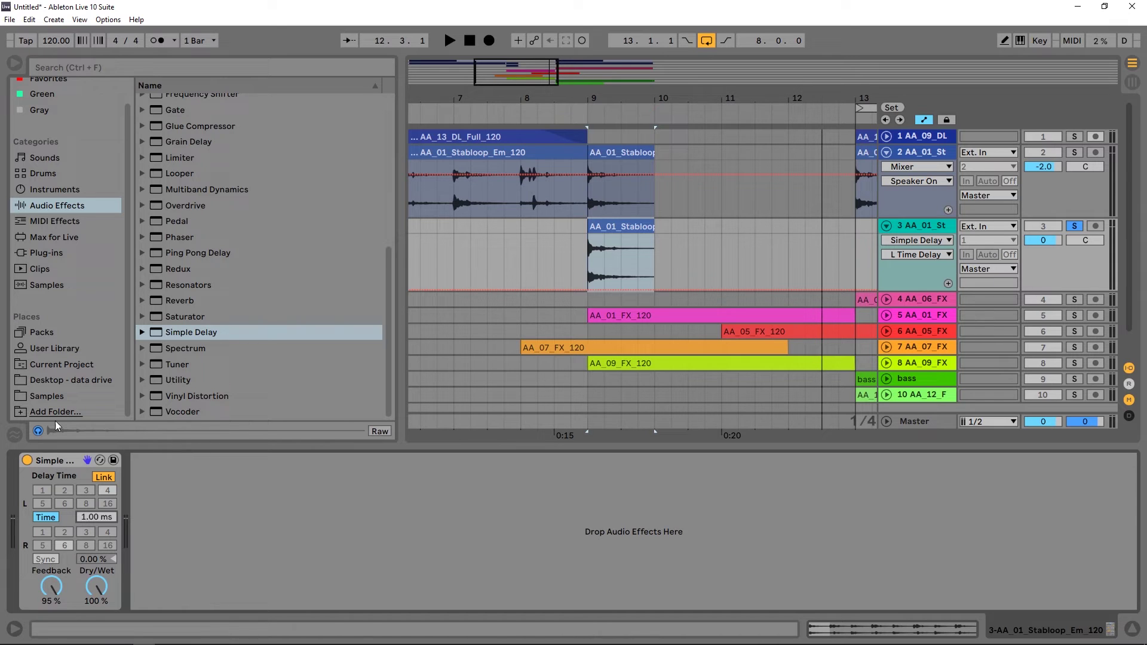
# Step: Automate track 3's L Time Delay from 300 ms down to 1.00 ms at bar 13, then play it
pyautogui.moveTo(587, 289); pyautogui.dragTo(589, 237)
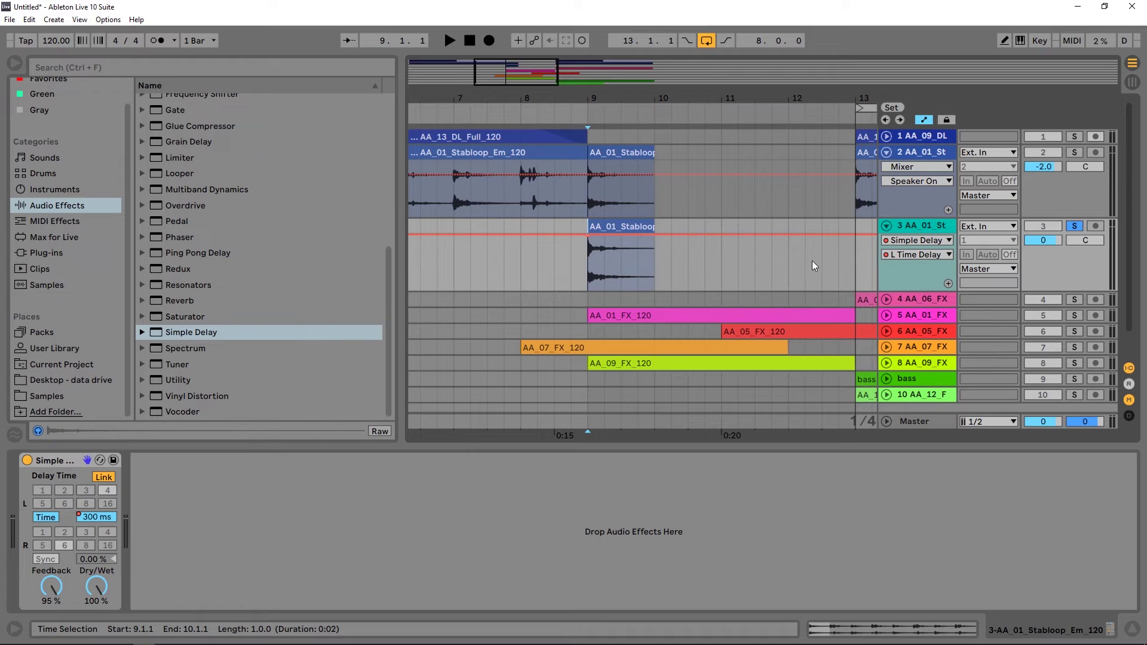
pyautogui.press('a')
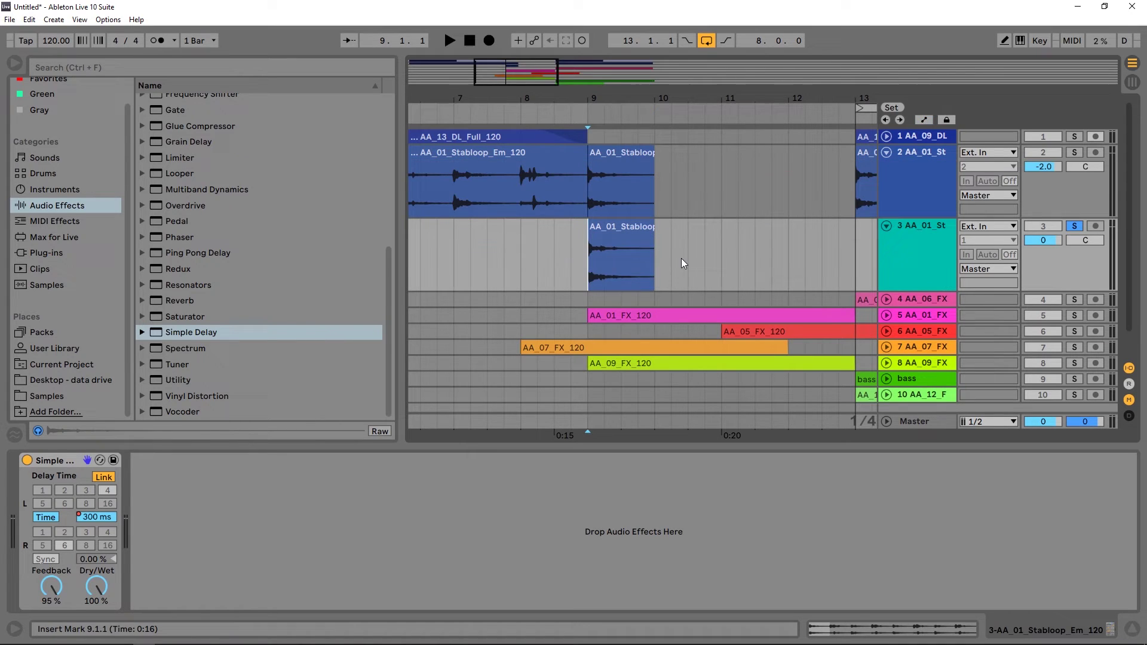
pyautogui.click(629, 233)
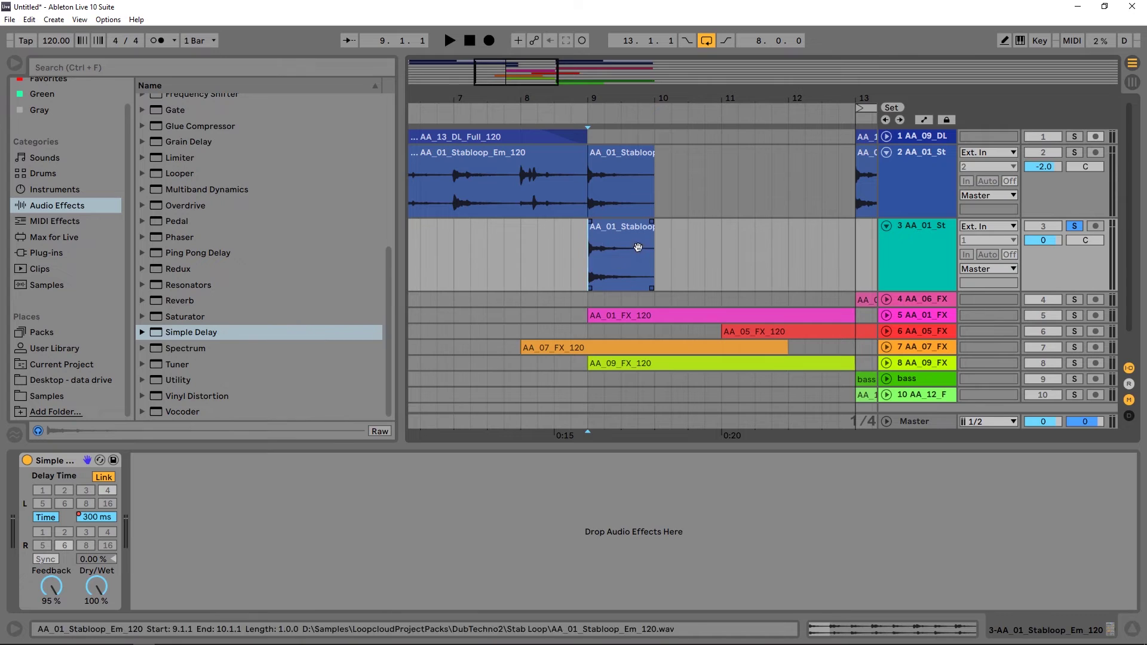
pyautogui.press('a')
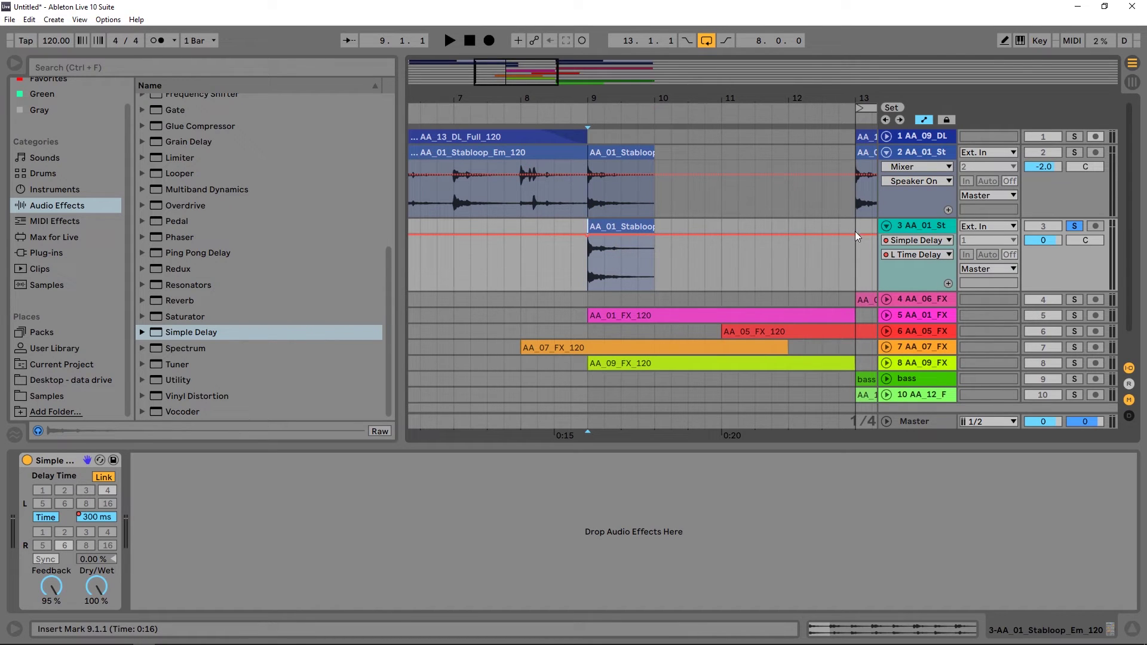
pyautogui.moveTo(857, 235); pyautogui.dragTo(856, 290)
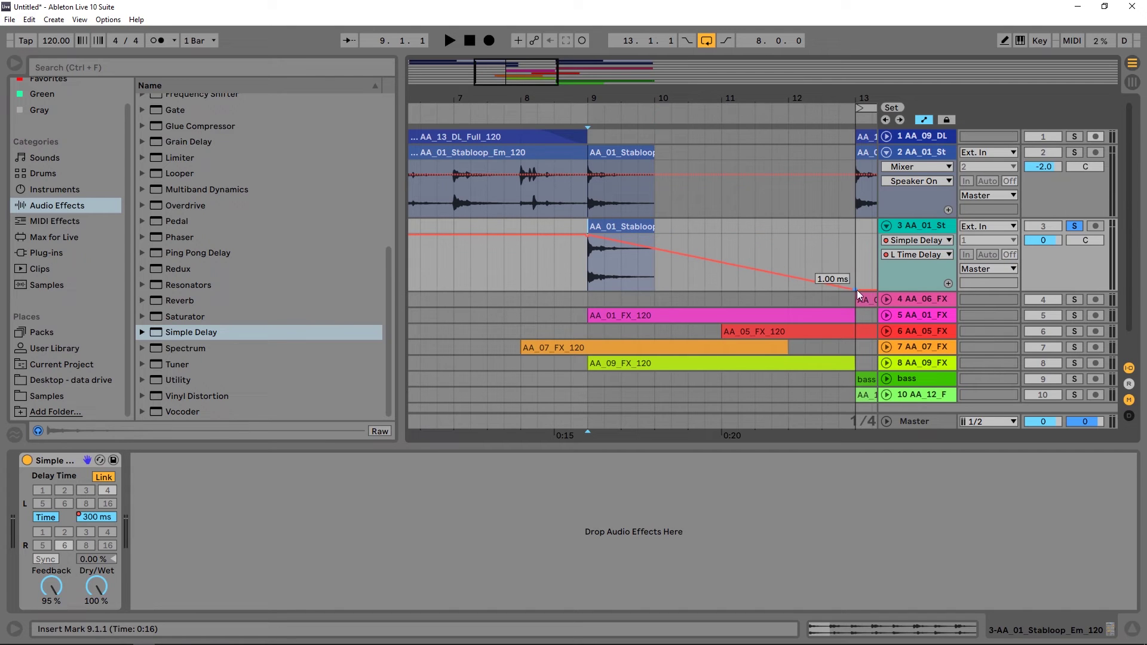
pyautogui.press('space')
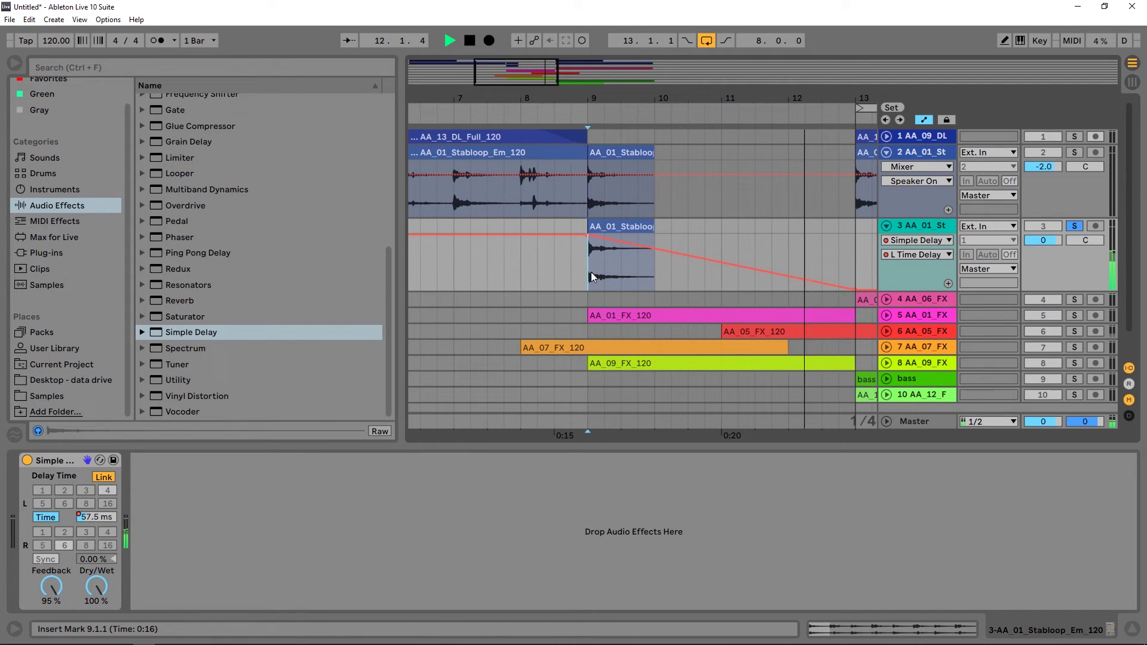
# Step: Curve the delay-time ramp to hold near 300 ms before dropping steeply, then return to bar 9
pyautogui.press('space')
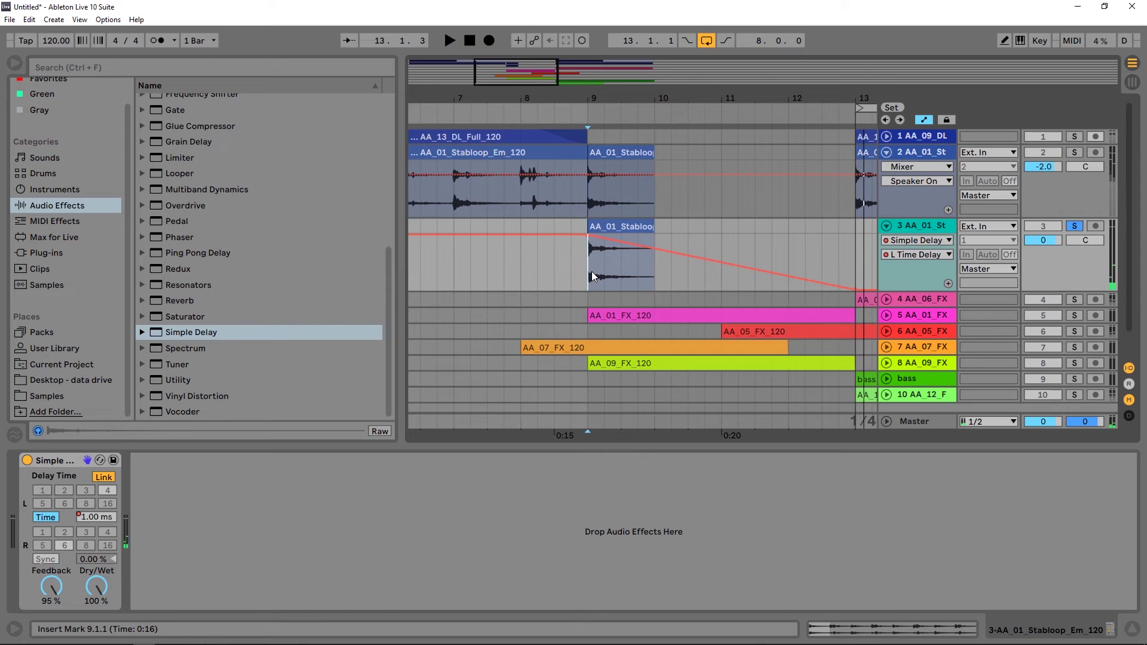
pyautogui.click(689, 253)
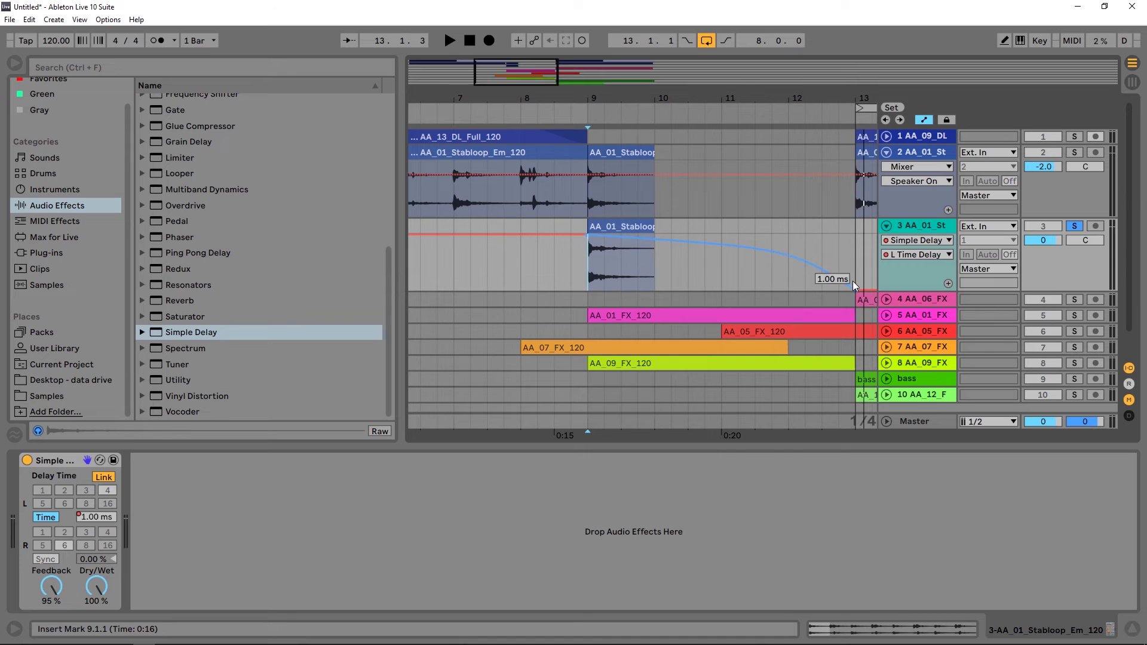
pyautogui.click(586, 260)
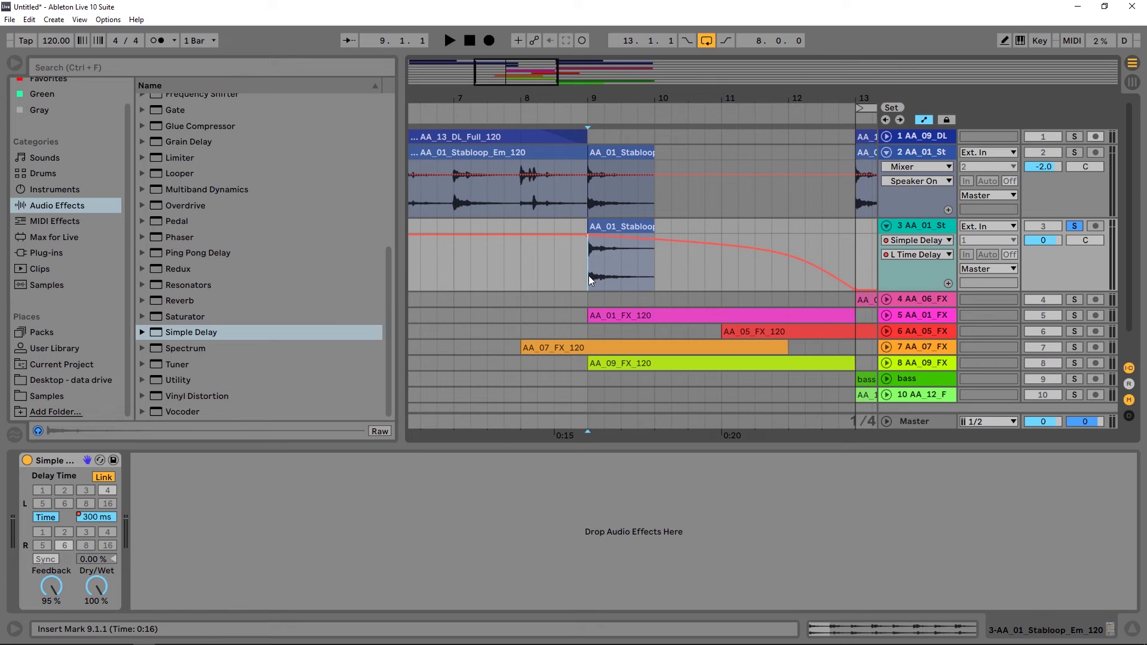
# Step: Play the soloed riser from just before bar 9 and stop
pyautogui.click(572, 271)
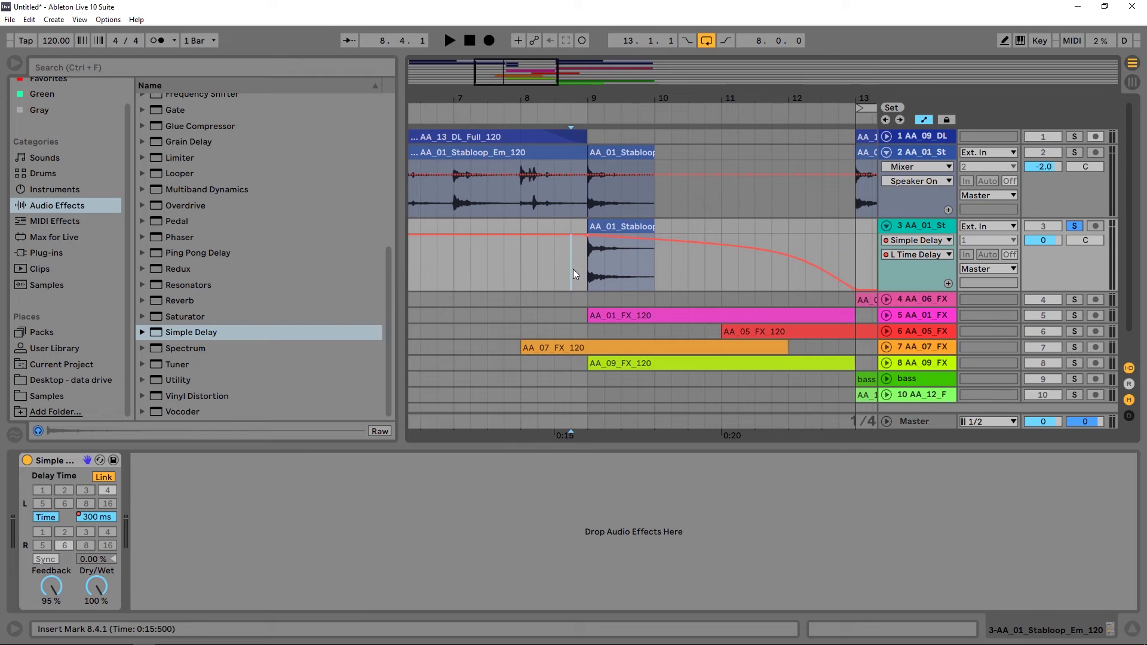
pyautogui.press('space')
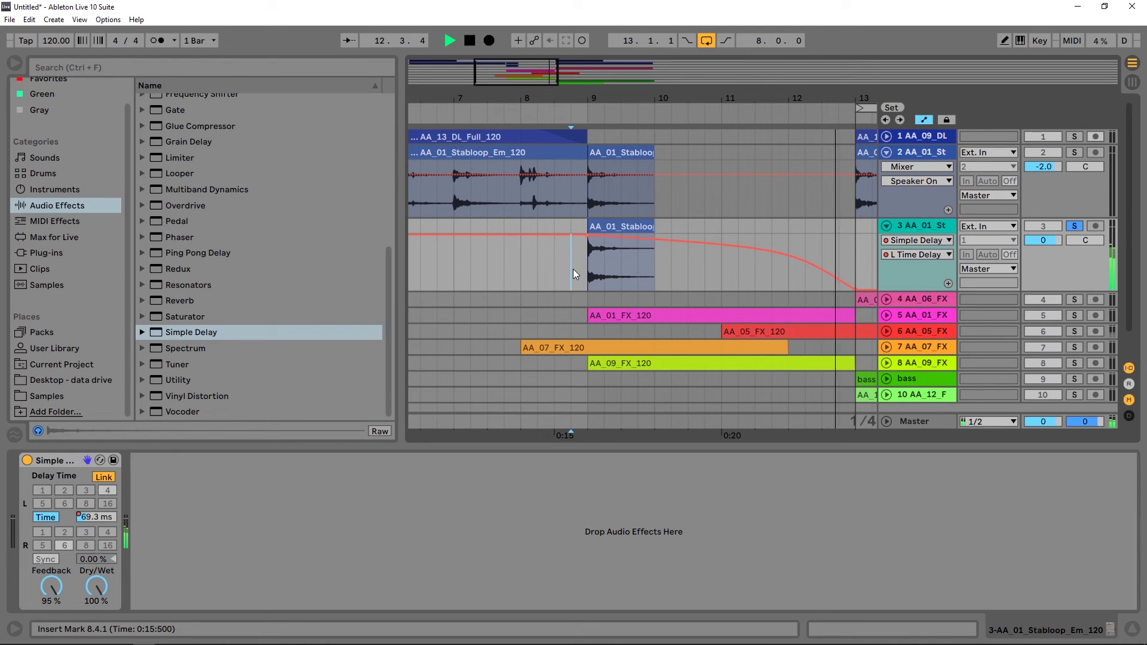
pyautogui.press('space')
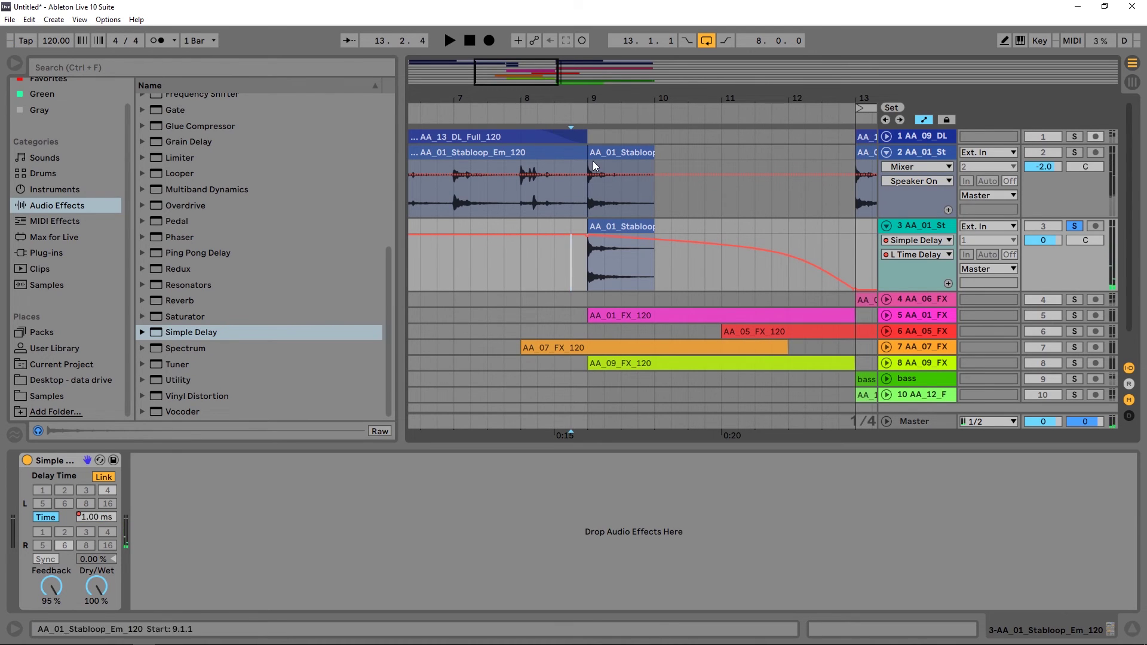
# Step: Unsolo track 3, zoom out to bars 1–19, and play the arrangement from bar 5
pyautogui.click(1076, 227)
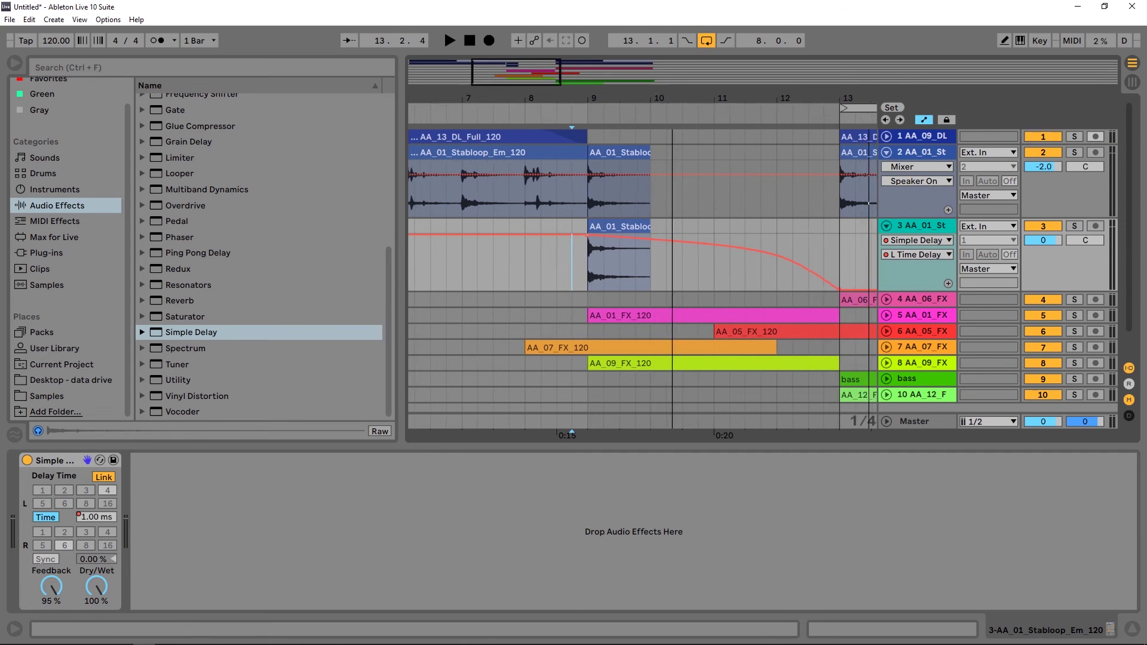
pyautogui.press('-')
pyautogui.press('-')
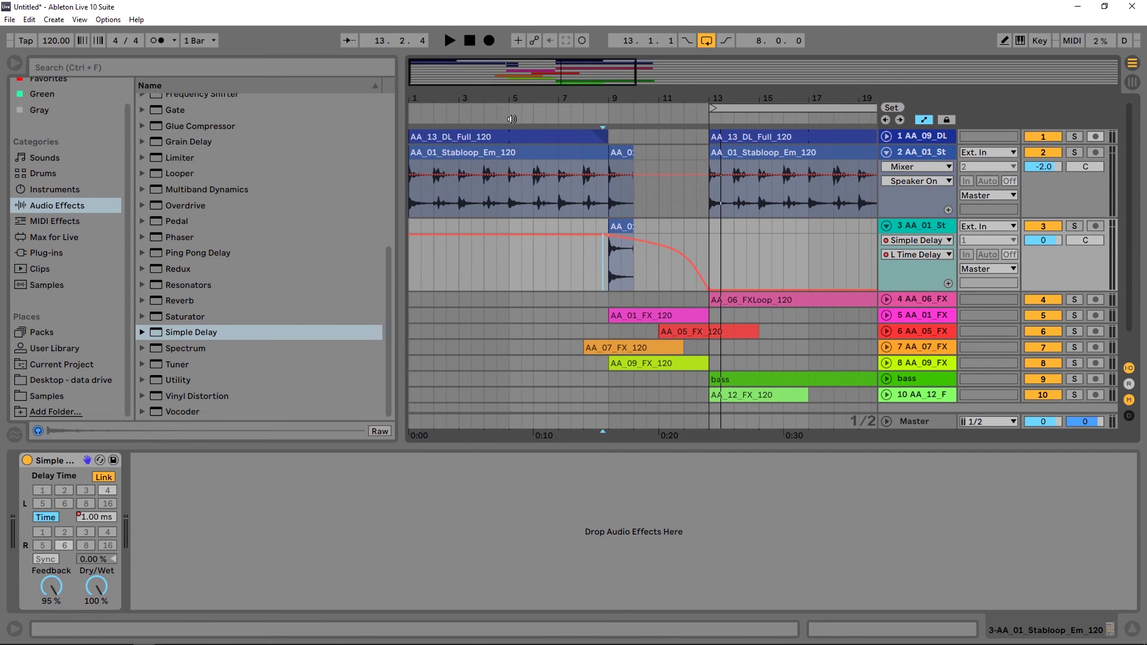
pyautogui.click(509, 274)
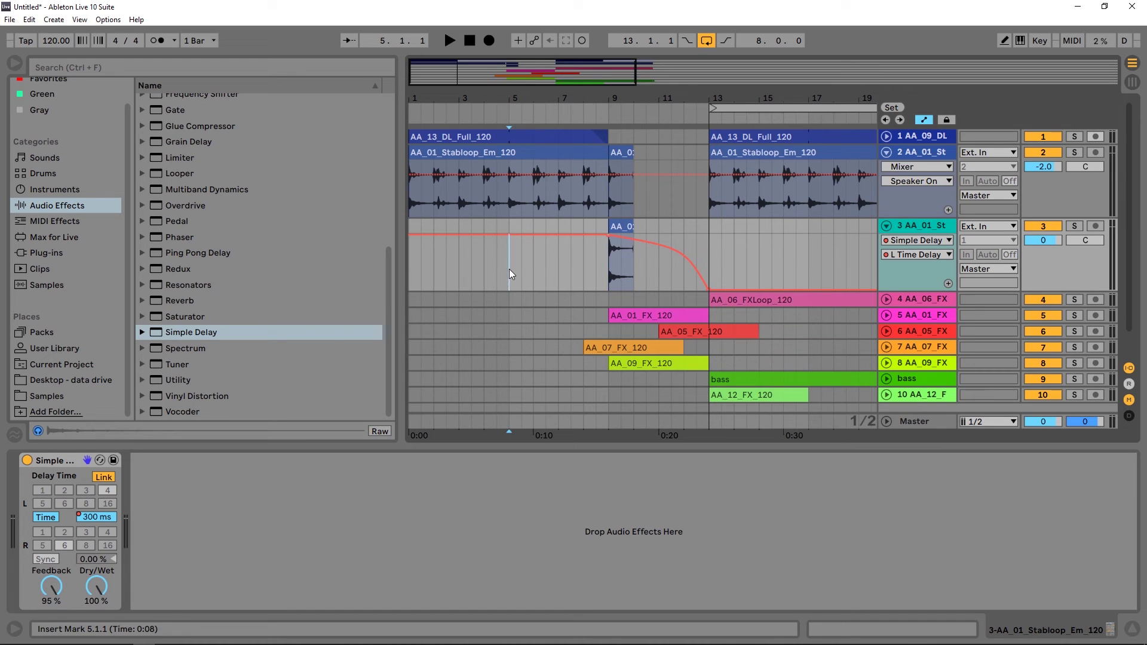
pyautogui.press('space')
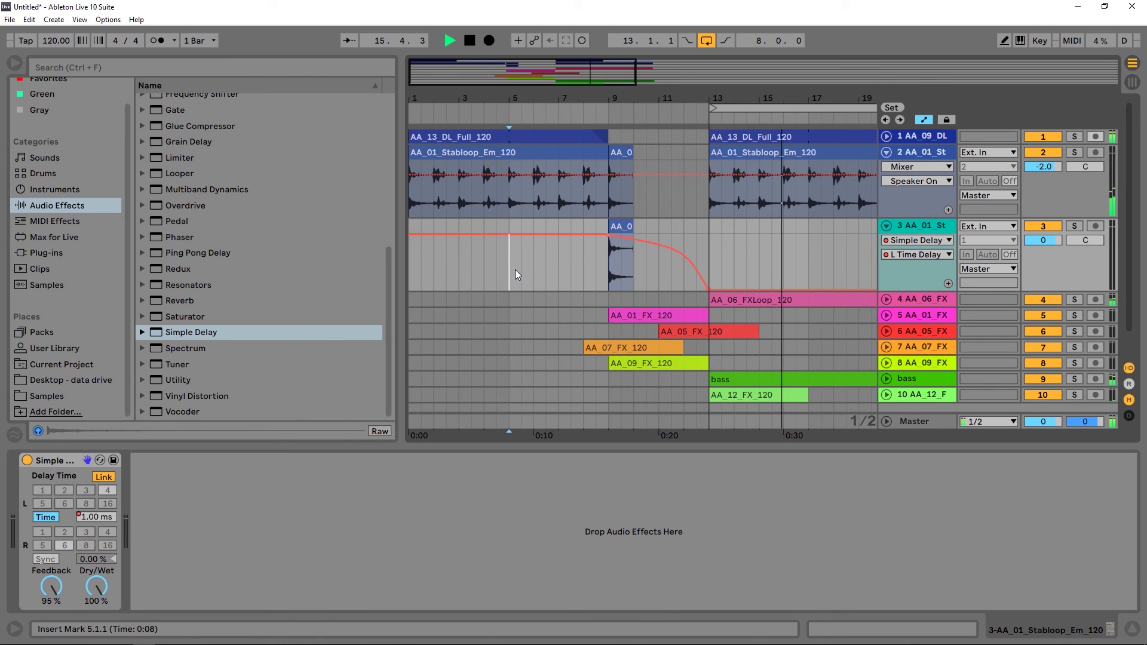
pyautogui.press('space')
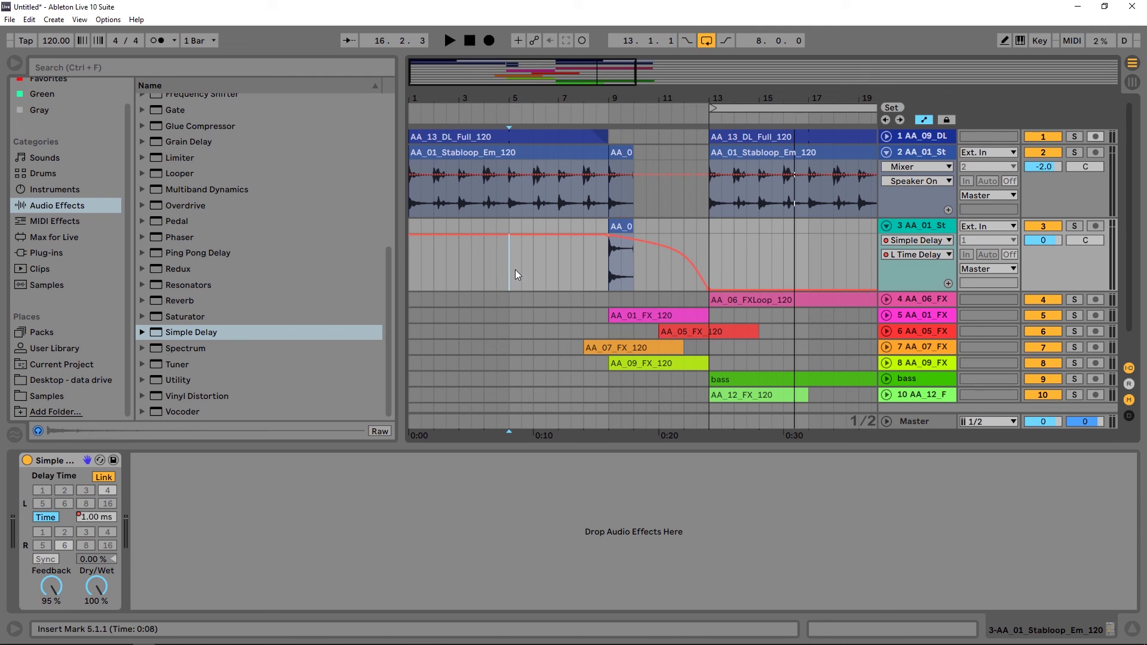
pyautogui.rightClick(62, 459)
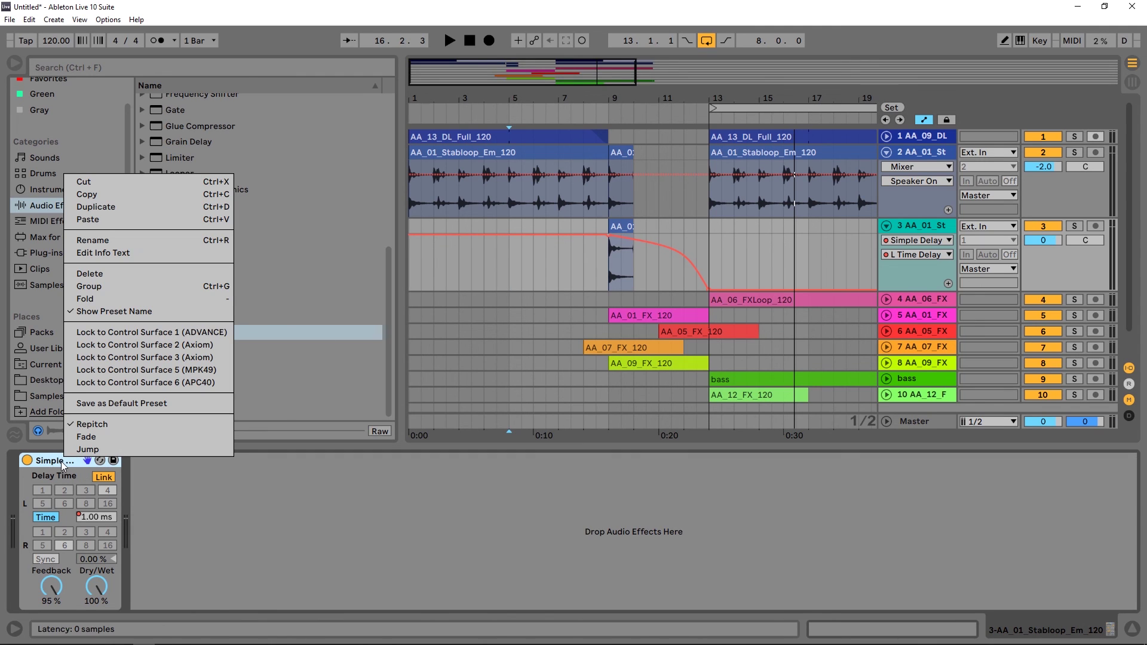
pyautogui.click(217, 528)
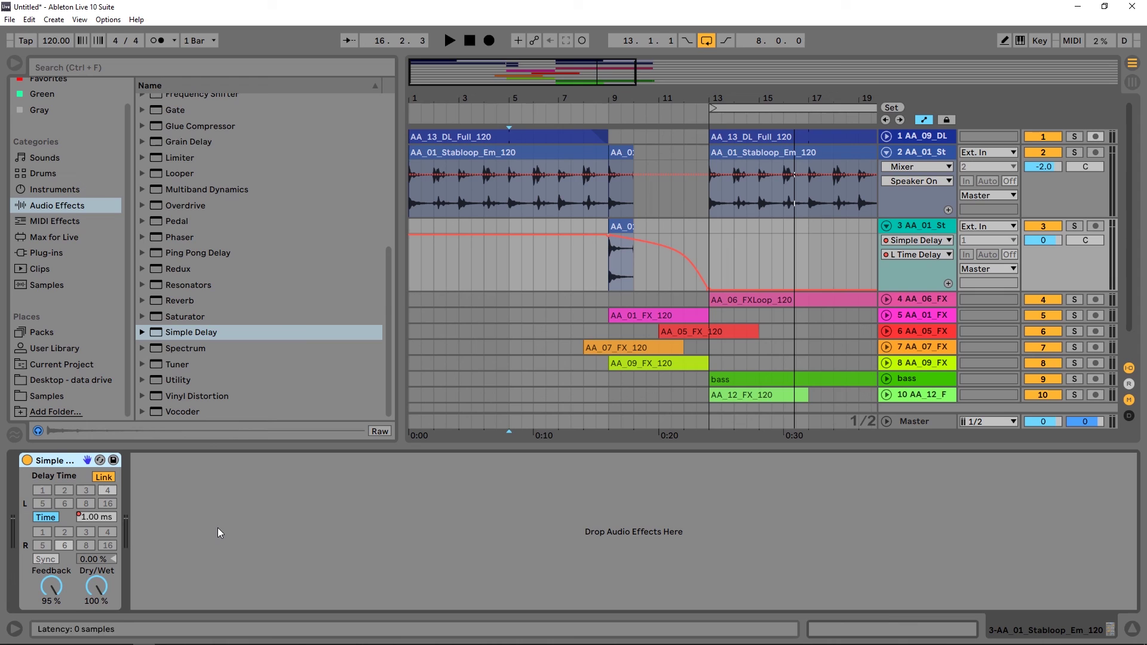